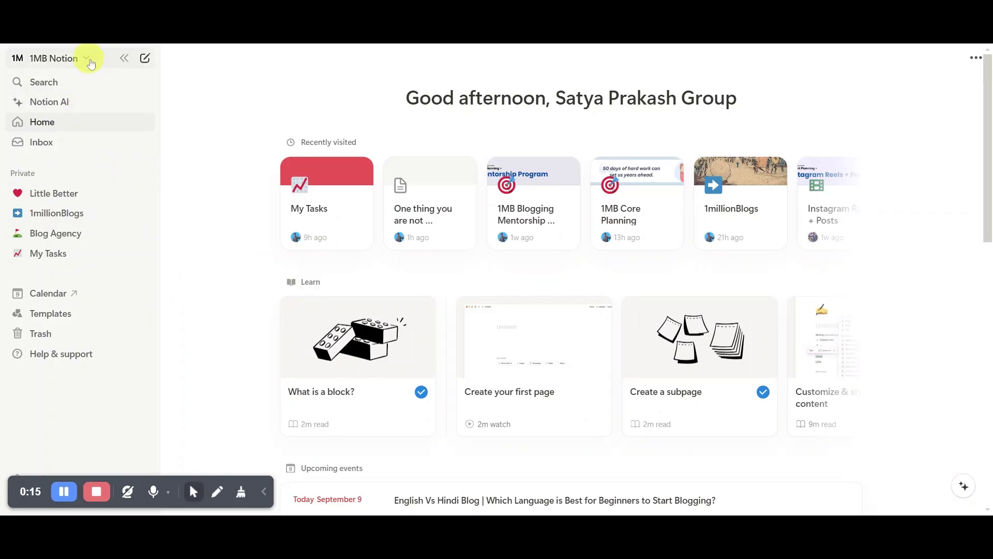
pyautogui.click(86, 58)
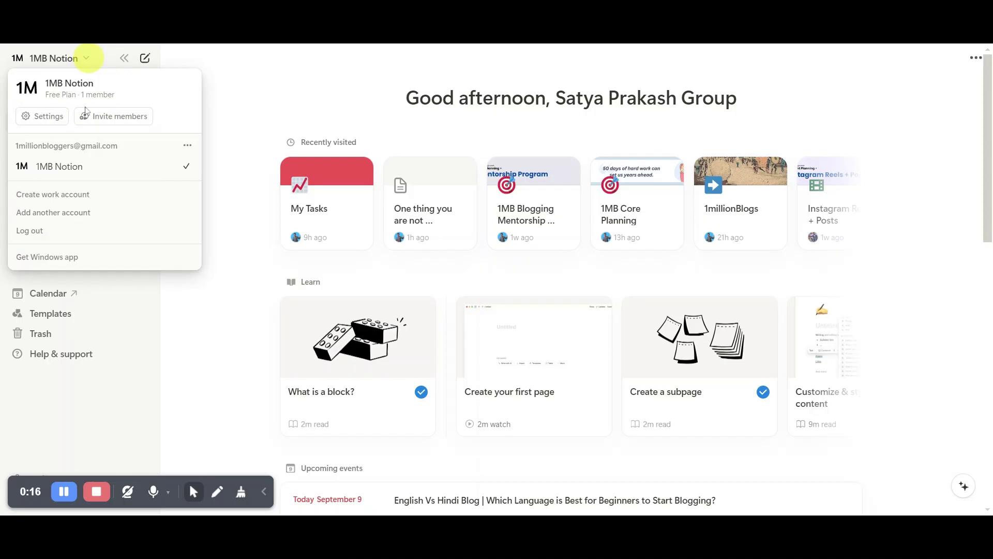
pyautogui.click(86, 59)
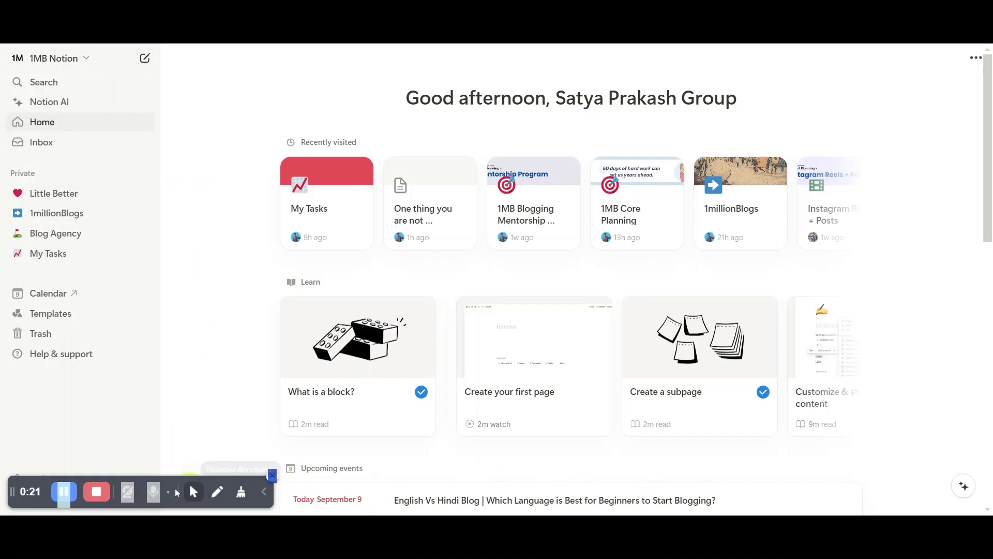
pyautogui.moveTo(31, 484); pyautogui.dragTo(713, 464)
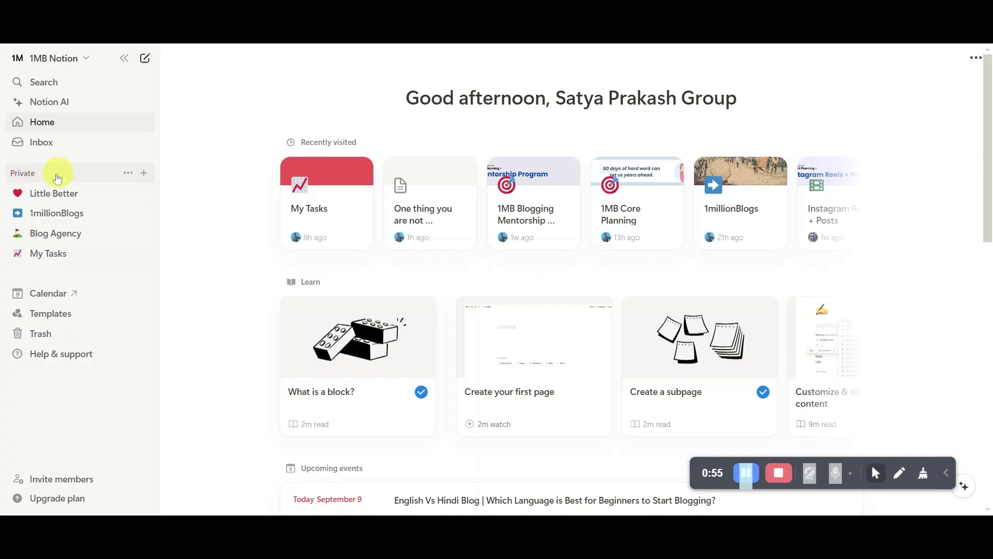
# Create a new private page titled "Notion Tutorial".
pyautogui.click(146, 176)
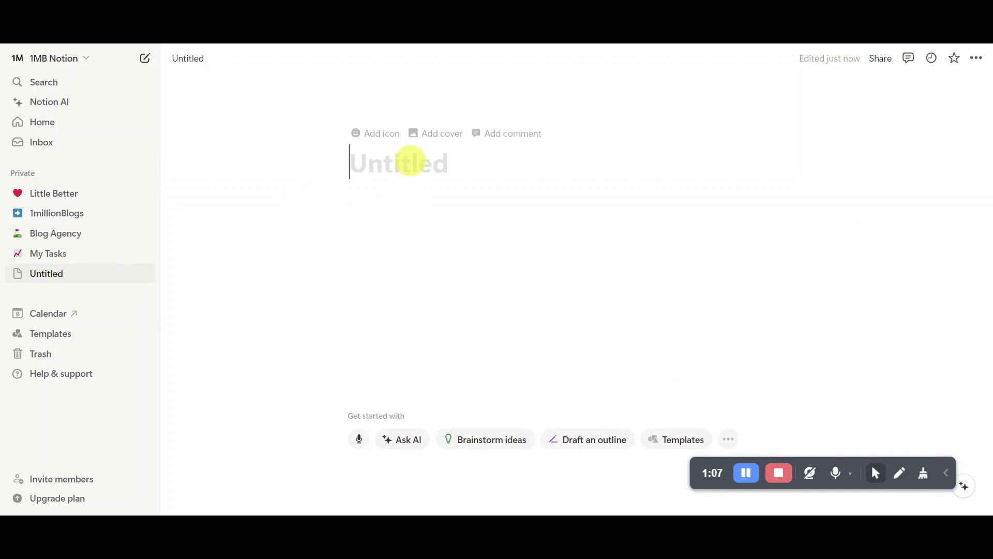
pyautogui.write('No')
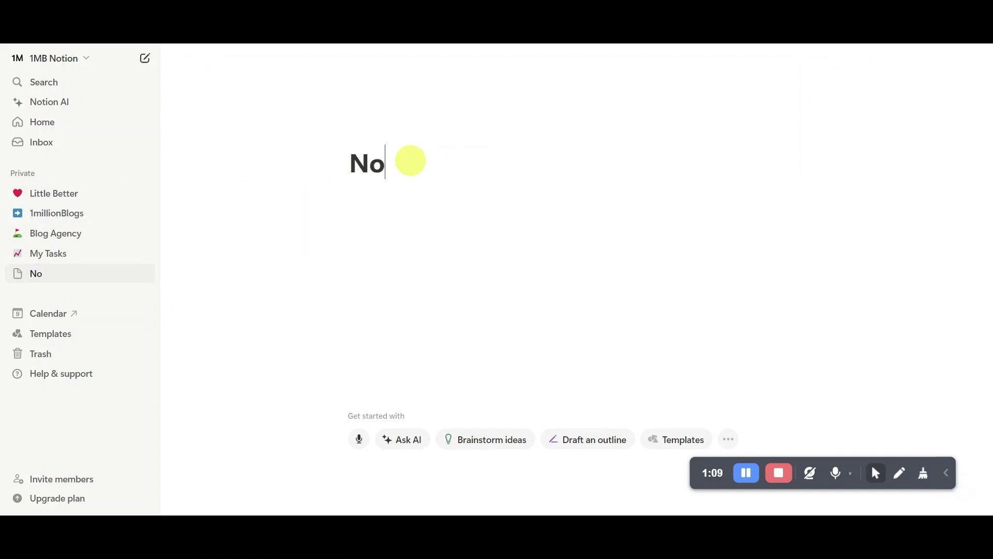
pyautogui.write('tion Tutor')
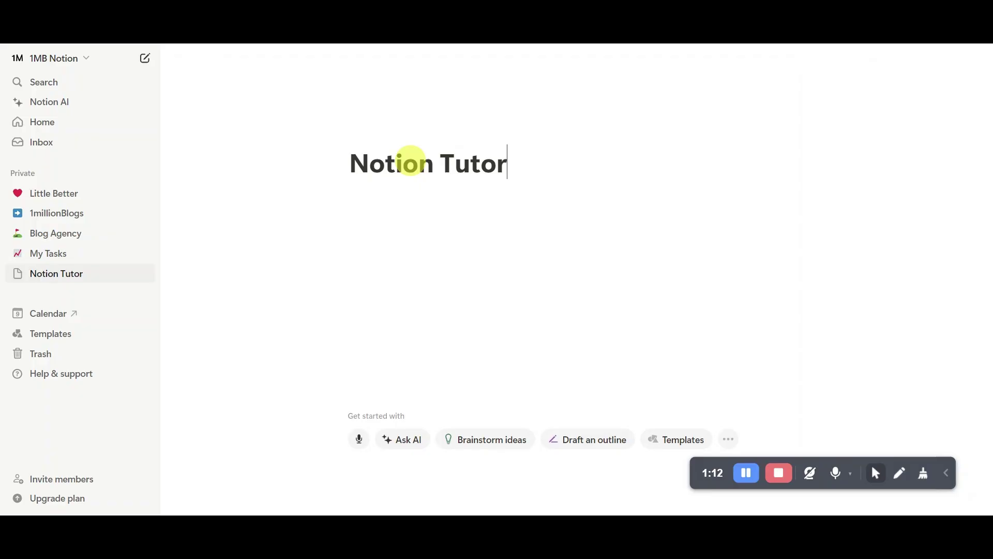
pyautogui.press('BackSpace')
pyautogui.write('rial')
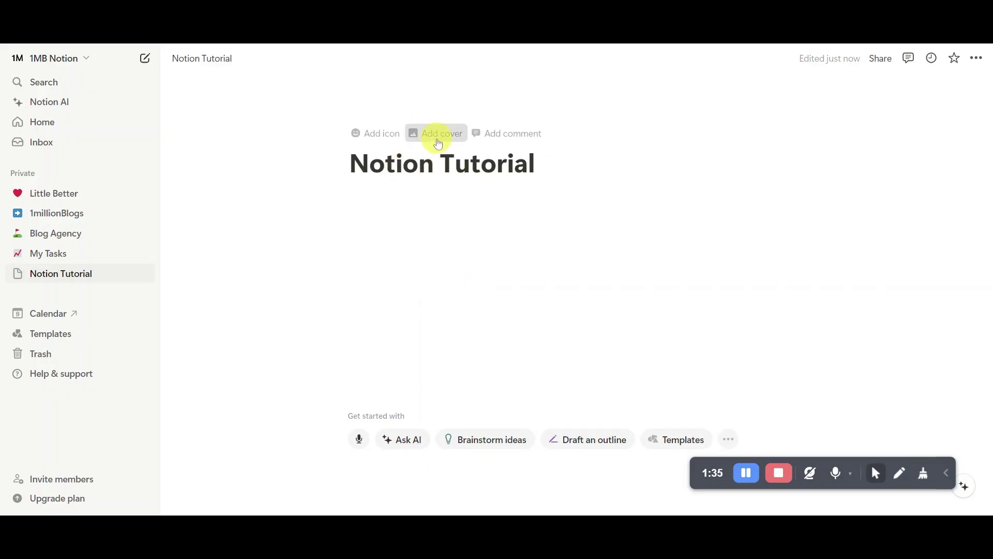
# Add a cover to the Notion Tutorial page and look through the gallery of replacement covers.
pyautogui.click(435, 140)
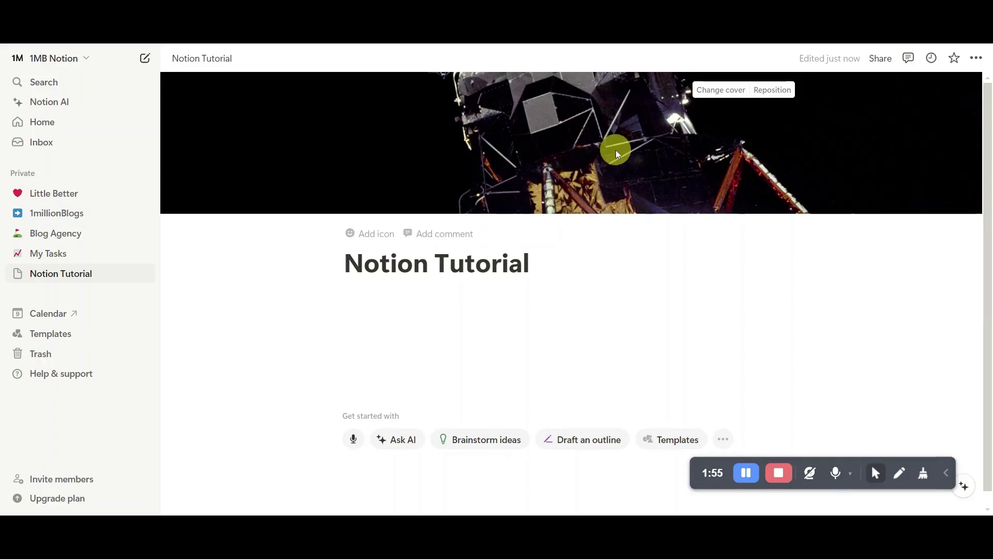
pyautogui.click(723, 89)
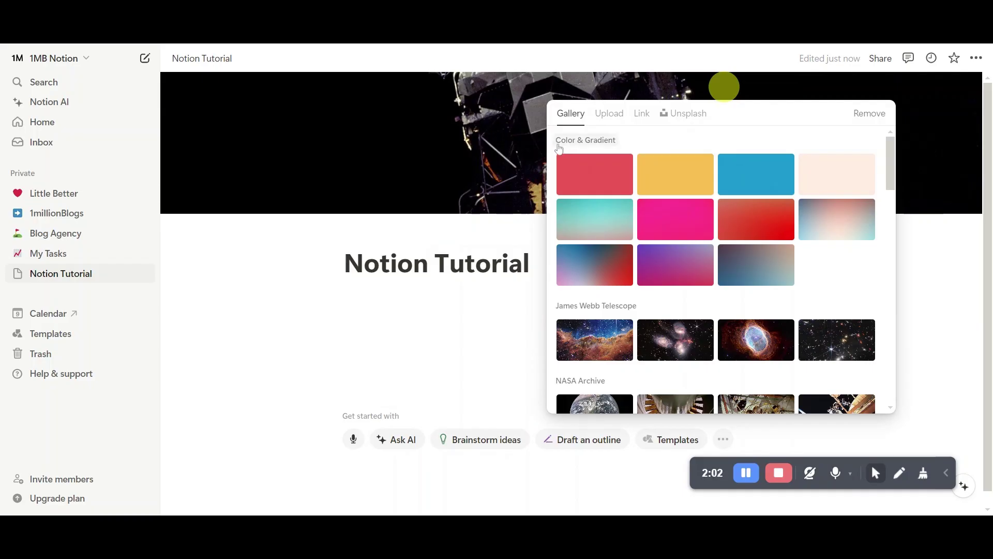
pyautogui.scroll(-6, 601, 169)
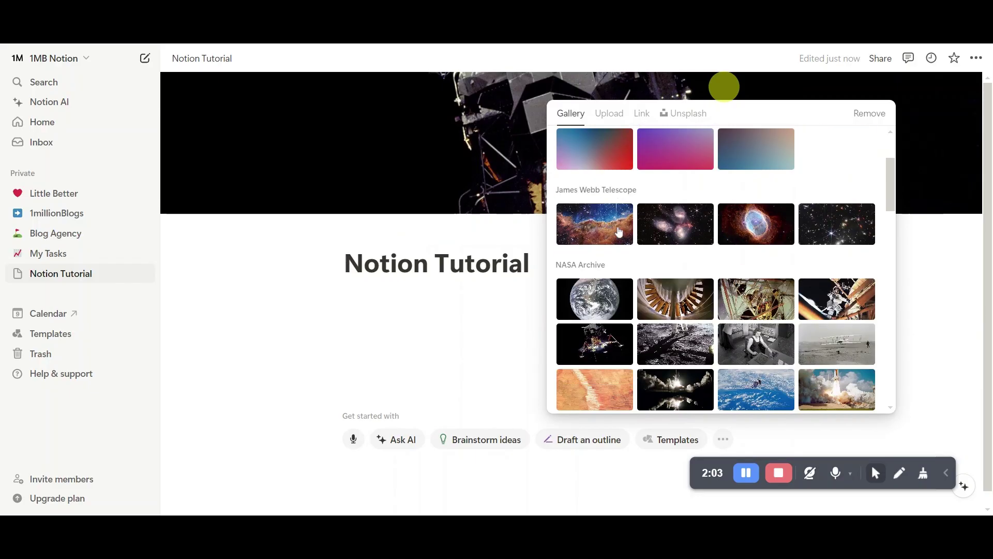
pyautogui.scroll(-3, 755, 273)
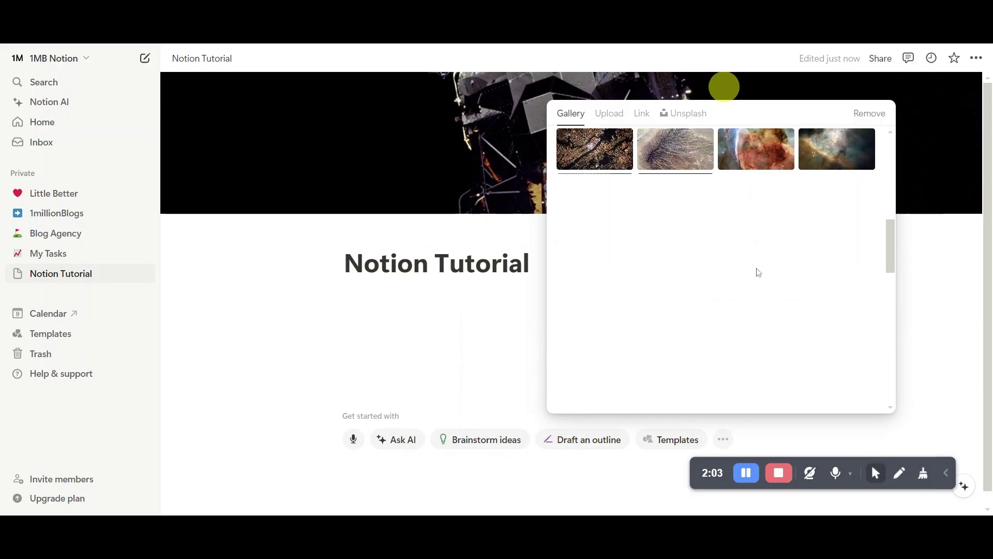
pyautogui.scroll(10, 756, 273)
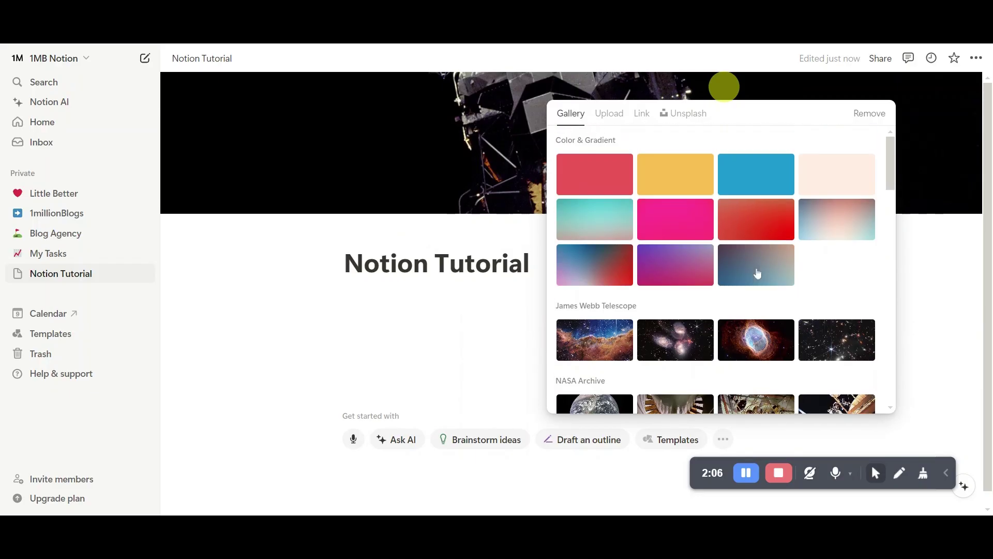
# Search Unsplash for "managment tool" and set the white desk clock photo by freestocks as the page cover.
pyautogui.click(610, 122)
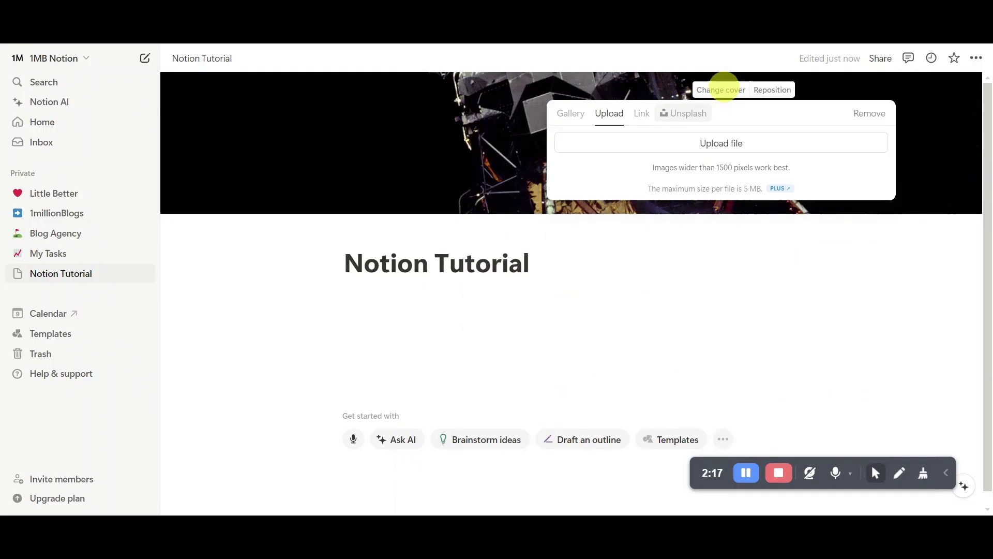
pyautogui.click(681, 114)
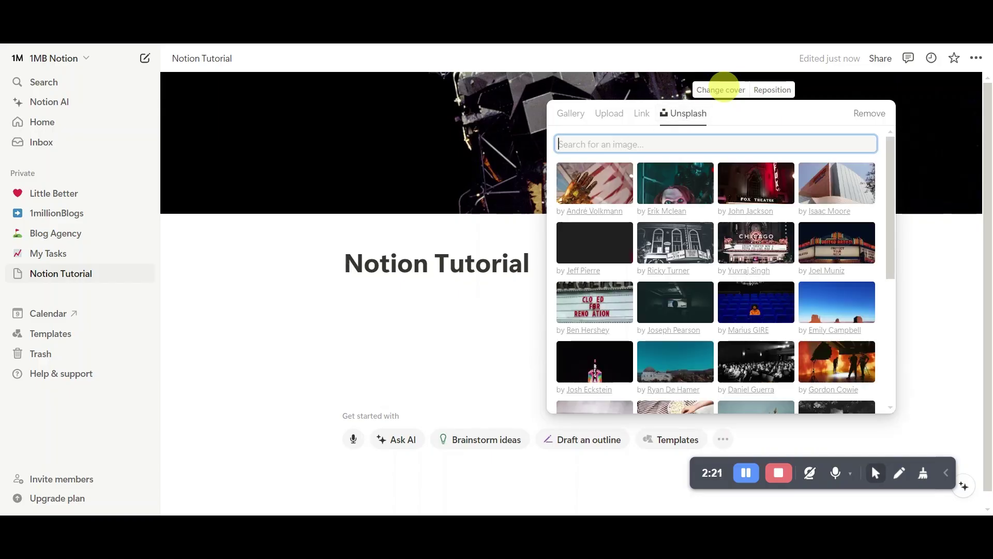
pyautogui.write('managment tool')
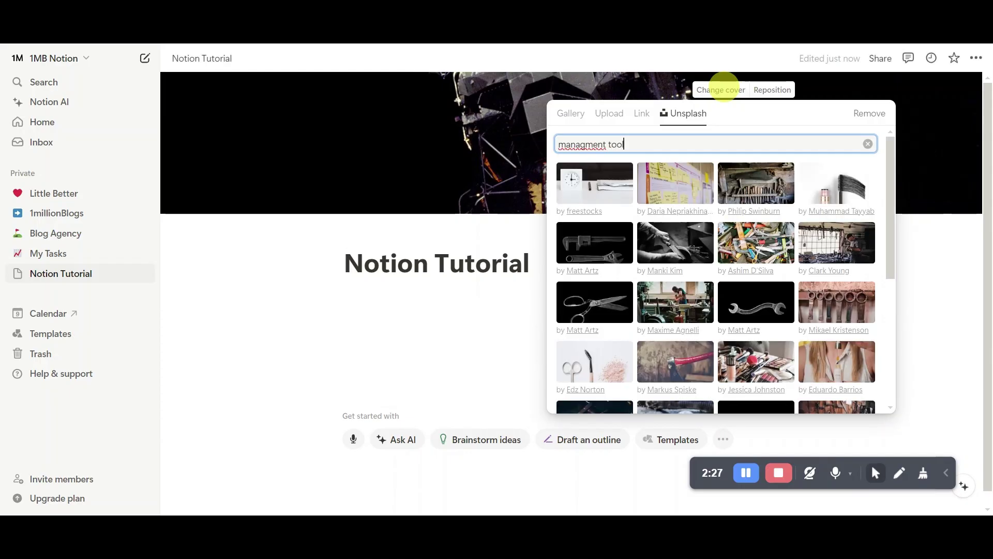
pyautogui.click(592, 194)
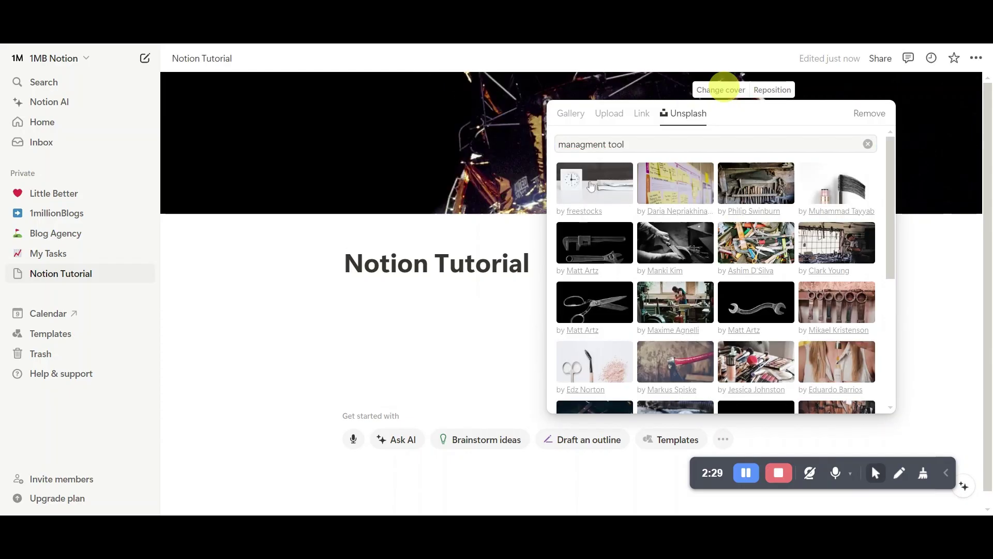
pyautogui.click(571, 199)
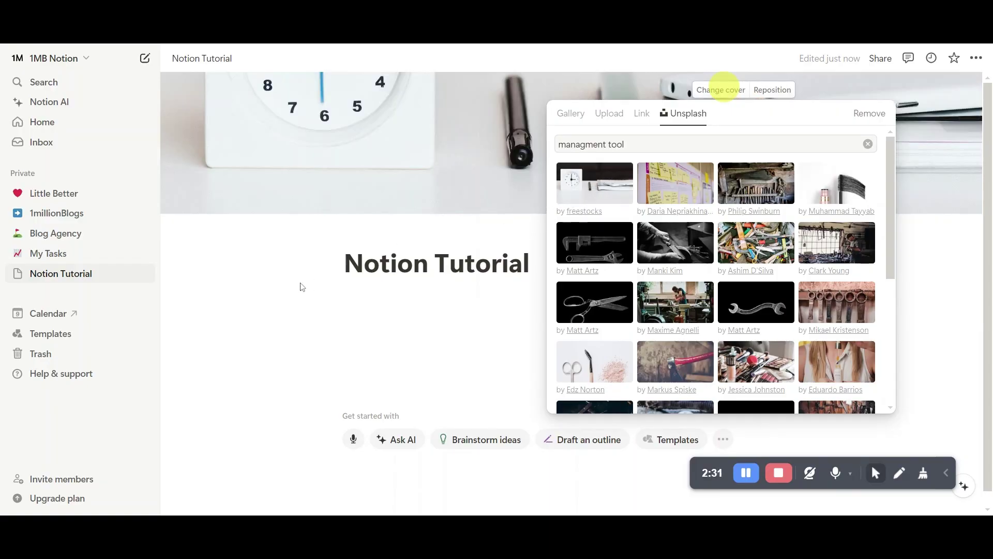
pyautogui.click(299, 287)
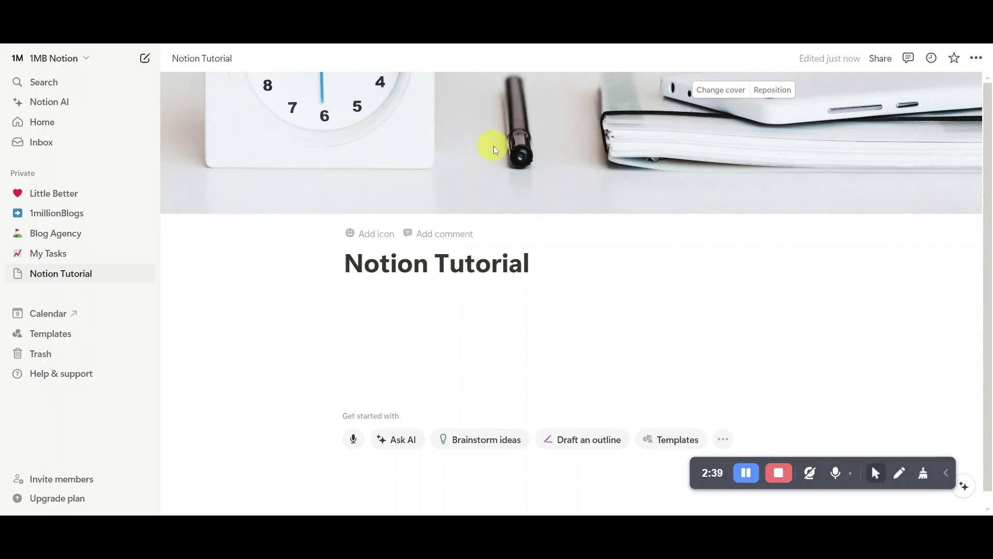
# Reposition the cover image so the clock face from 12 down to its hands shows, and save the position.
pyautogui.click(781, 98)
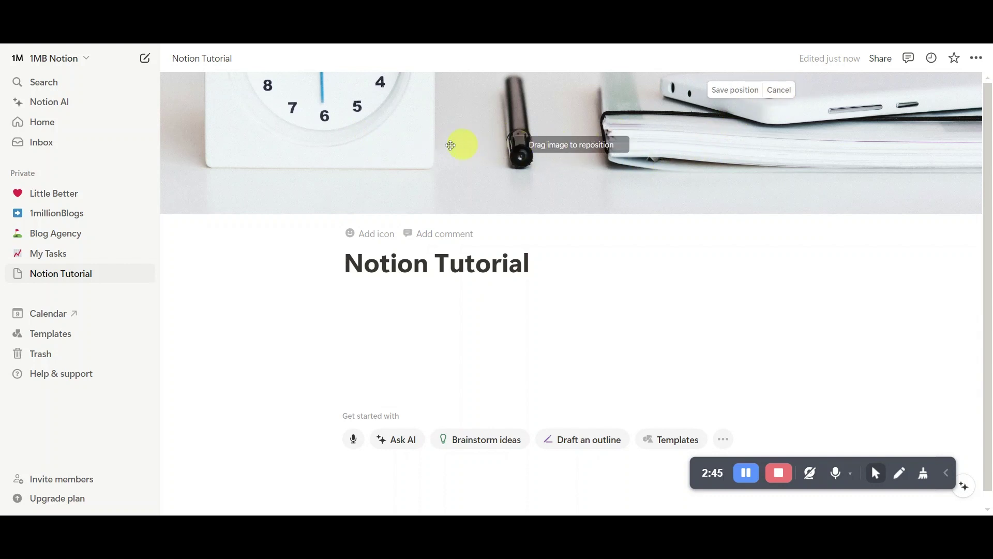
pyautogui.moveTo(461, 146); pyautogui.dragTo(442, 172)
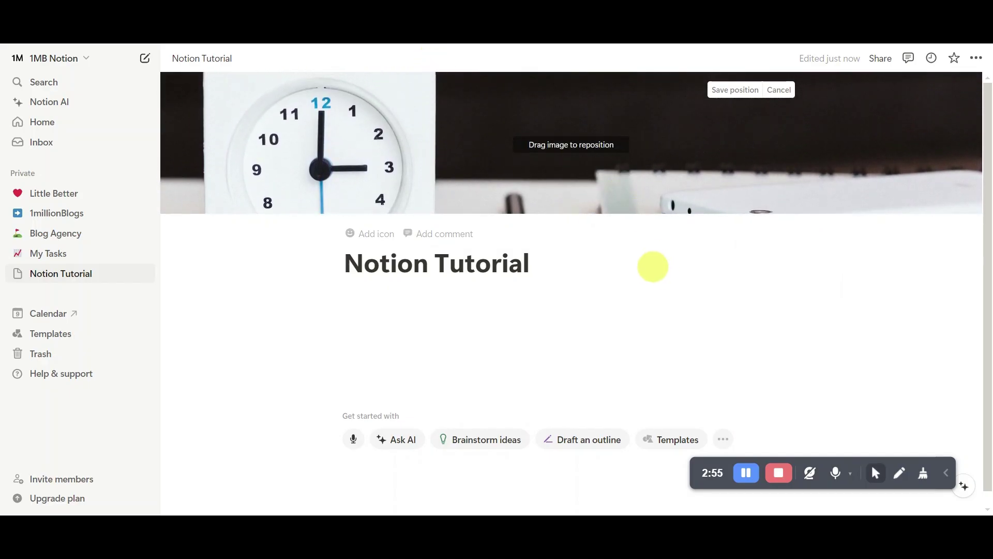
pyautogui.click(744, 100)
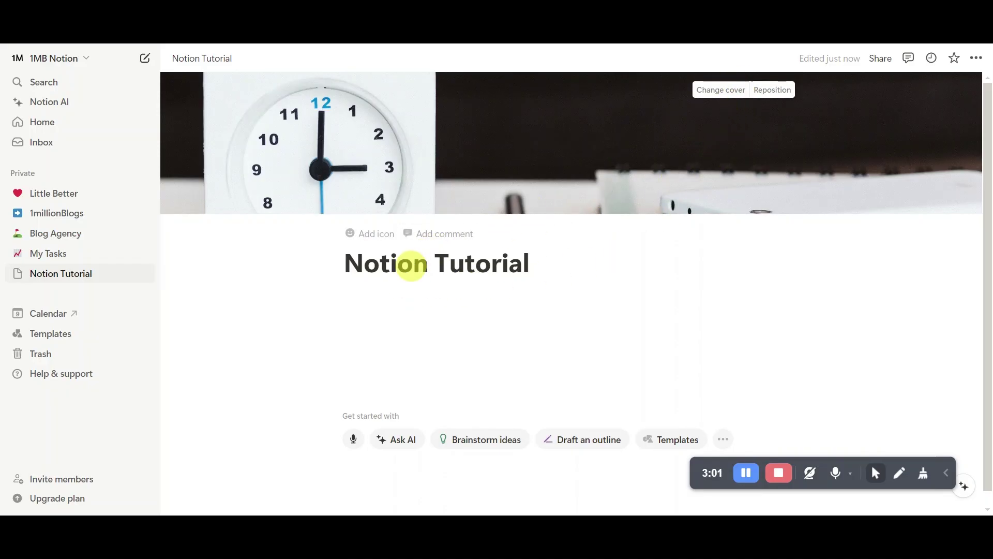
# Add a page icon, review the emoji, icon and custom options, and upload the Notion Blog Management image as the custom icon.
pyautogui.click(369, 237)
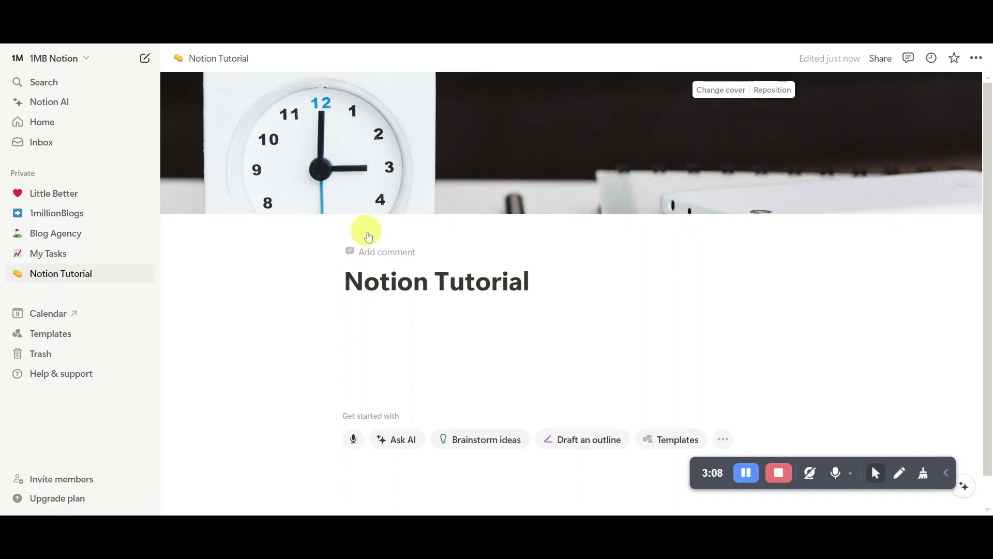
pyautogui.click(366, 228)
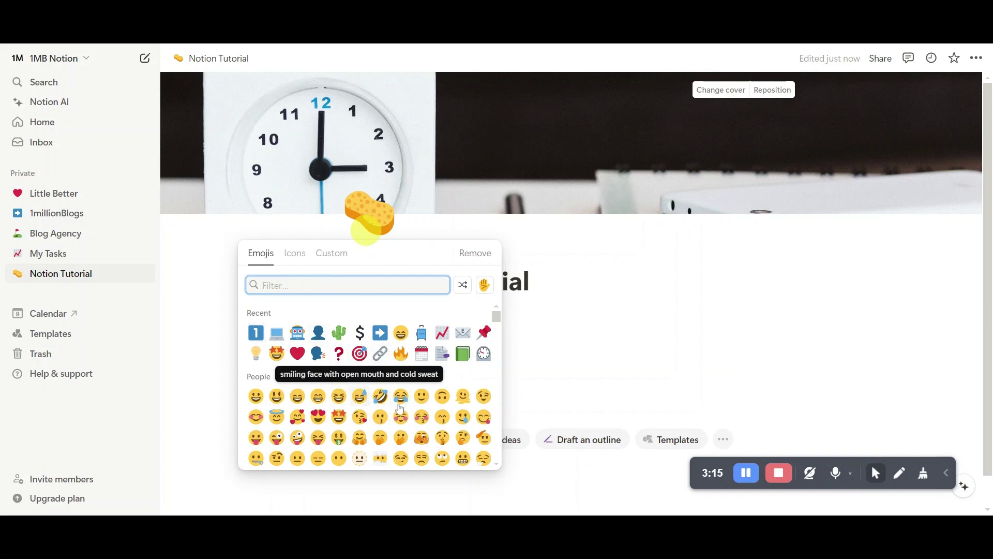
pyautogui.click(292, 257)
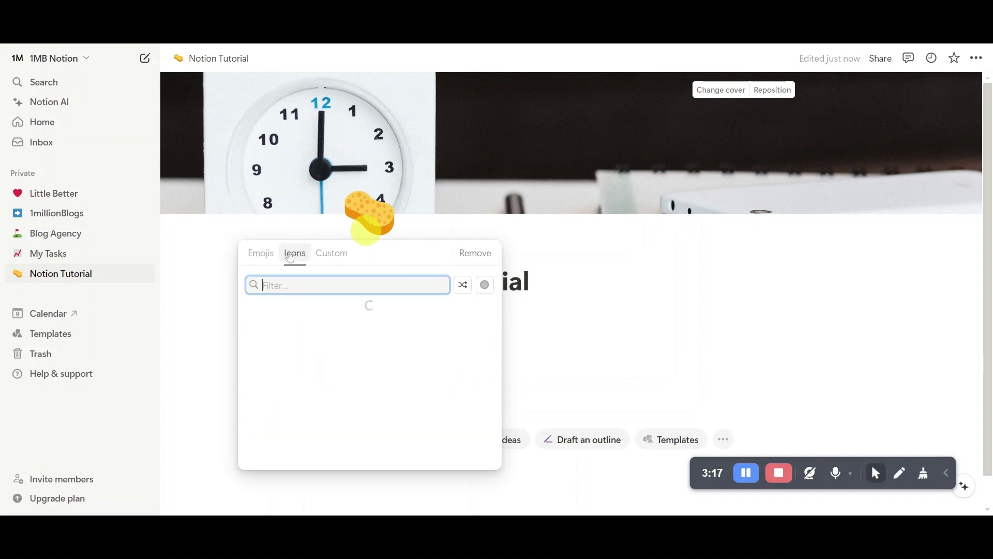
pyautogui.click(261, 254)
pyautogui.click(298, 262)
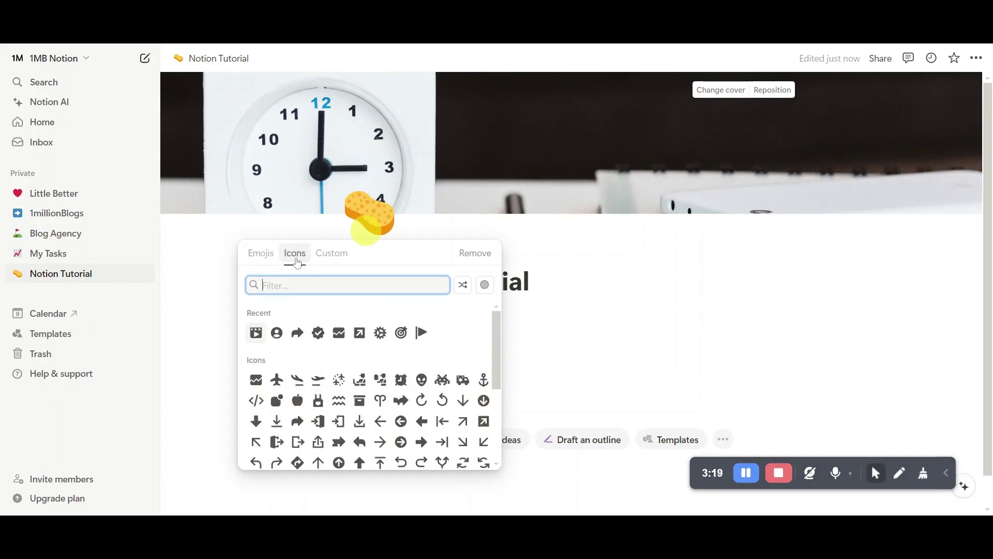
pyautogui.click(262, 258)
pyautogui.click(326, 262)
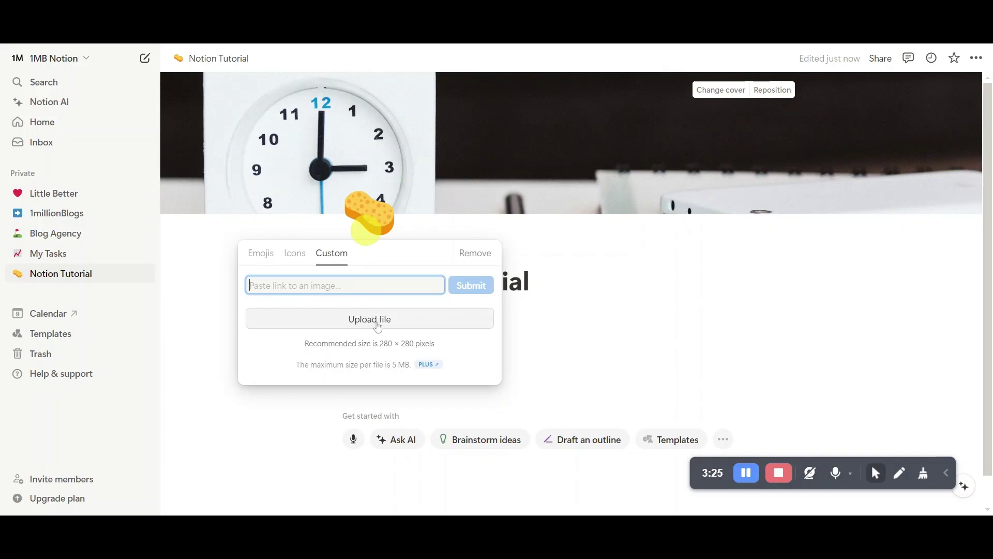
pyautogui.click(261, 255)
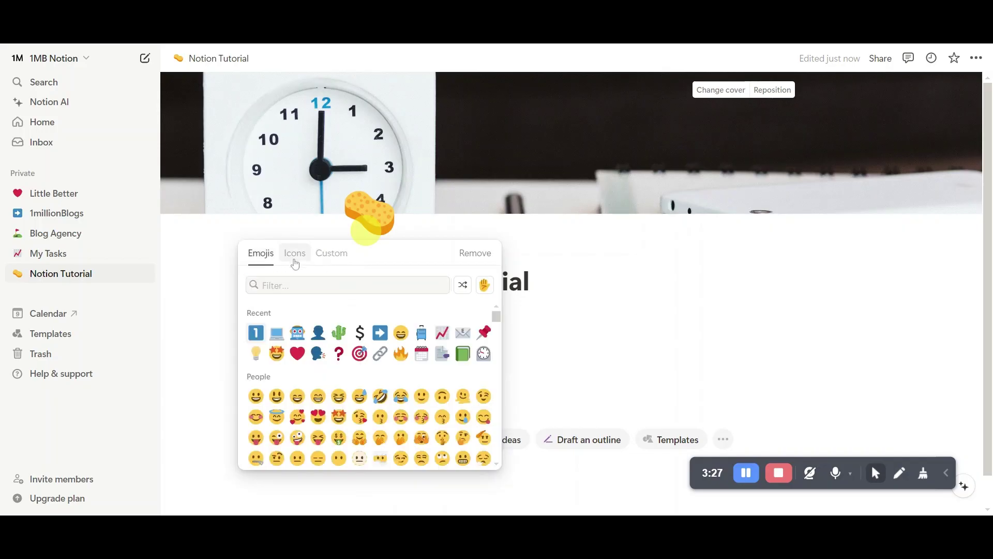
pyautogui.click(295, 256)
pyautogui.click(331, 254)
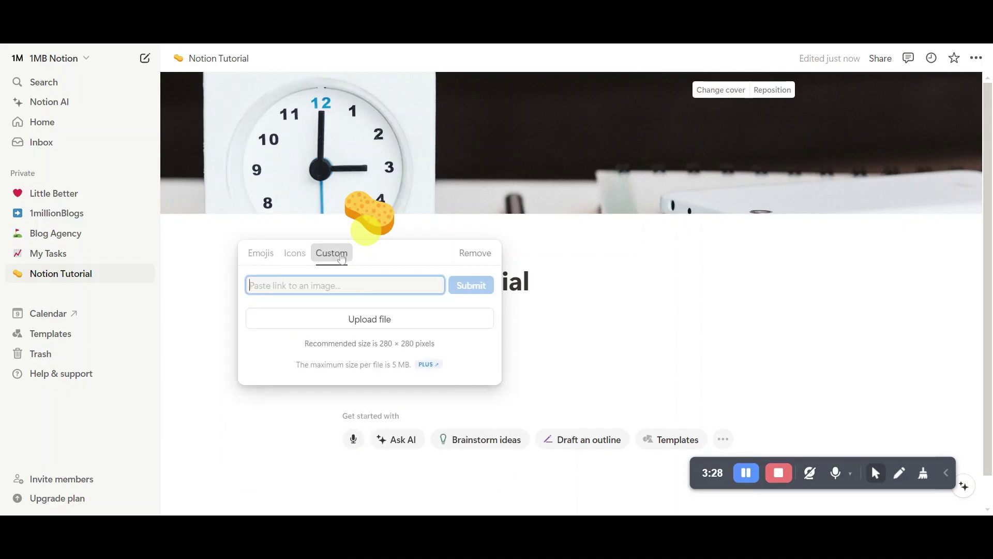
pyautogui.click(355, 323)
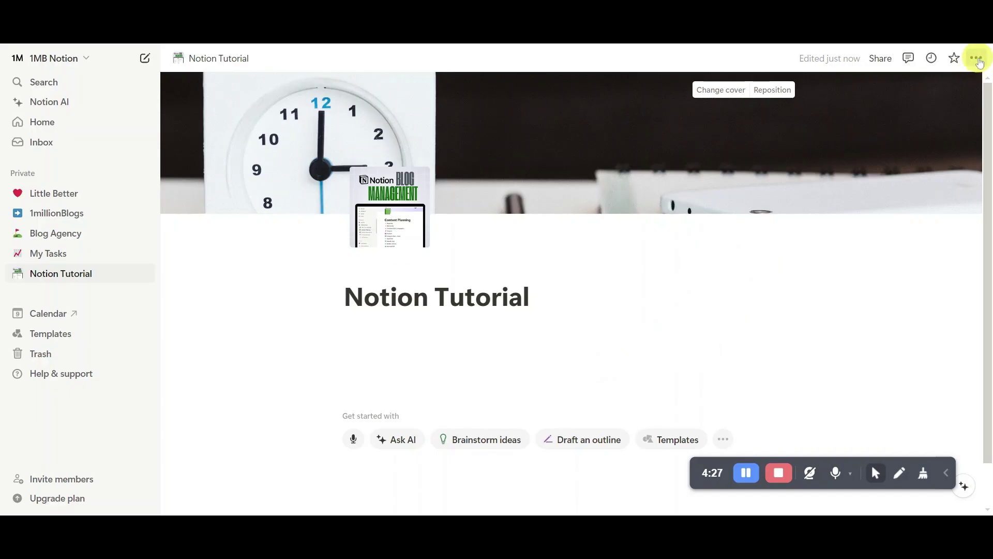
# Turn on full width for the Notion Tutorial page.
pyautogui.click(977, 58)
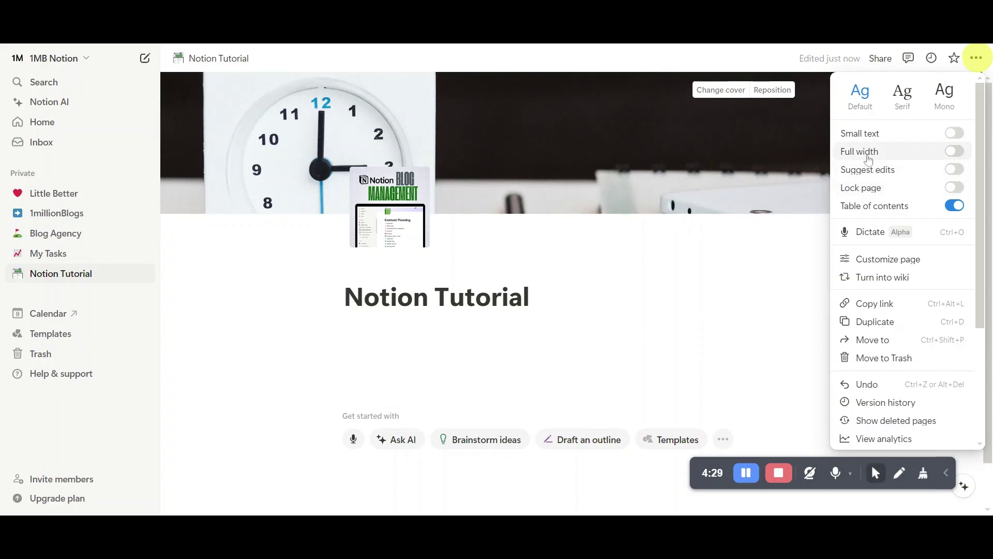
pyautogui.click(869, 155)
pyautogui.click(661, 345)
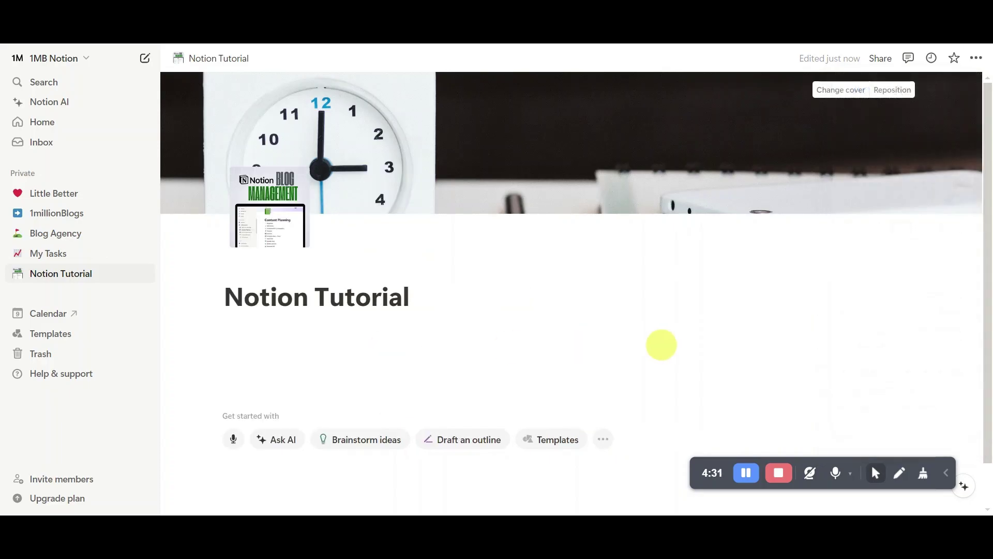
pyautogui.click(947, 473)
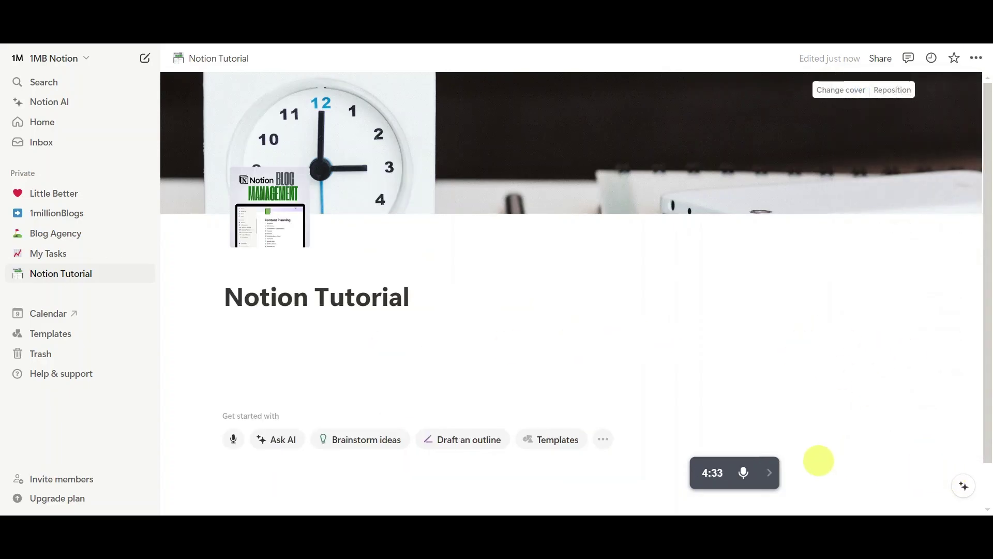
pyautogui.moveTo(725, 465); pyautogui.dragTo(895, 462)
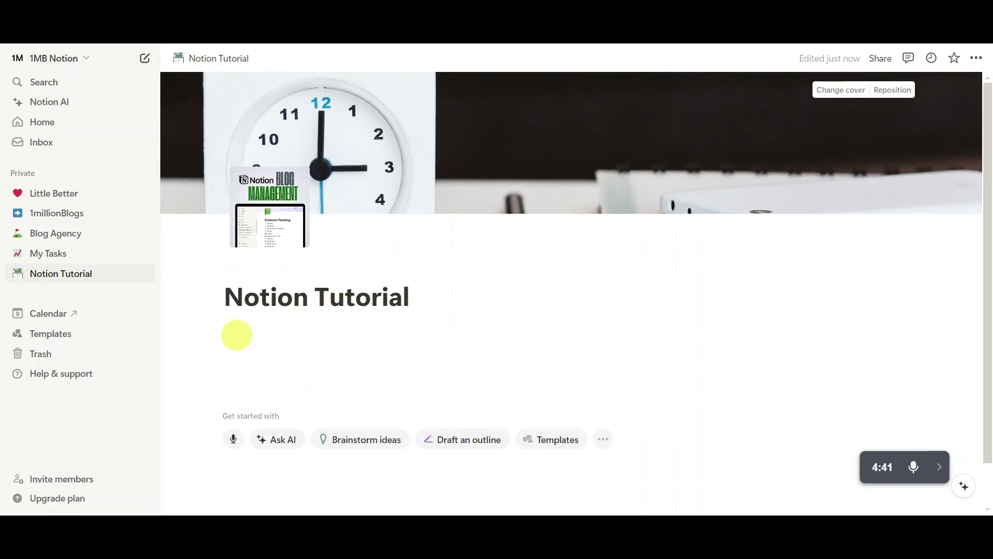
# Embed a sub-page in the Notion Tutorial page and title it "List of Notion Tutorial videos".
pyautogui.click(258, 334)
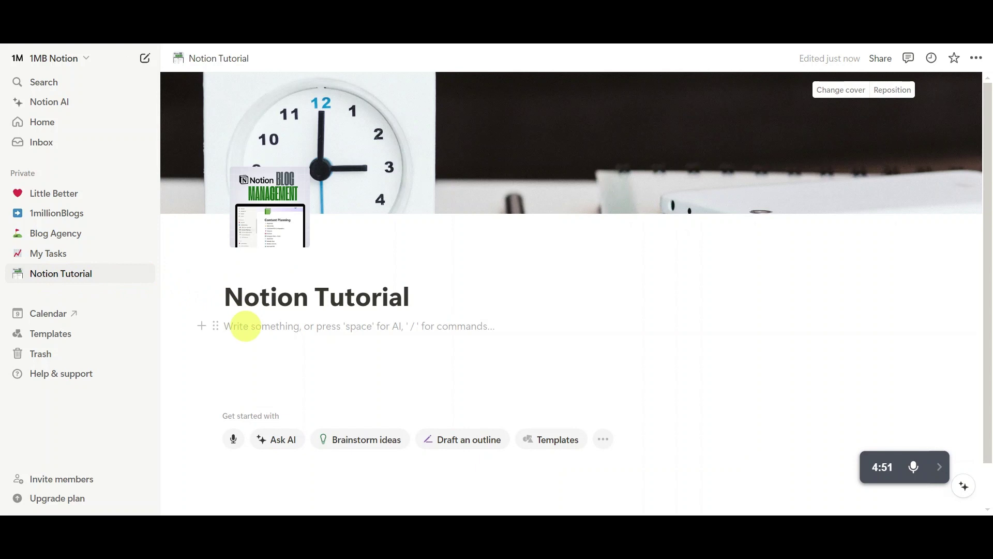
pyautogui.write('/')
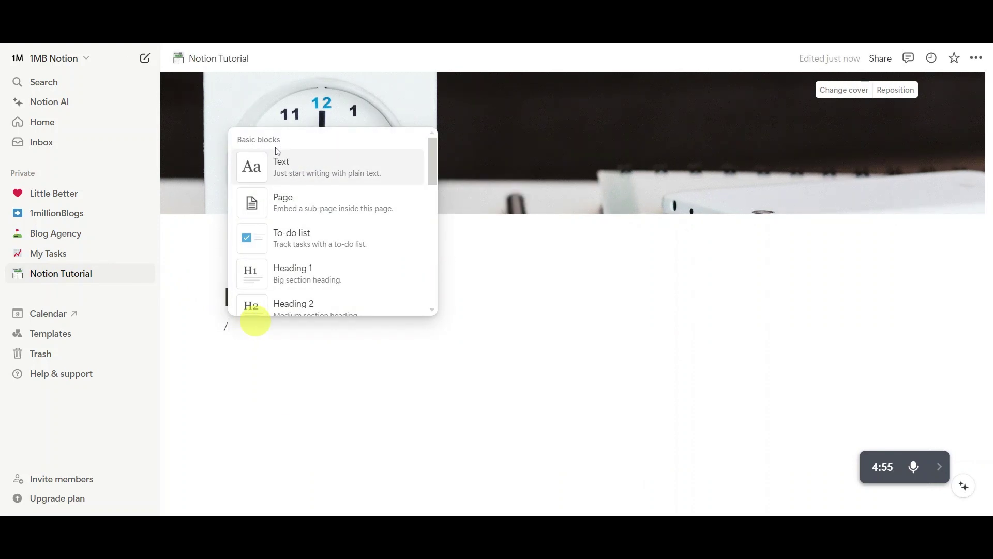
pyautogui.click(295, 207)
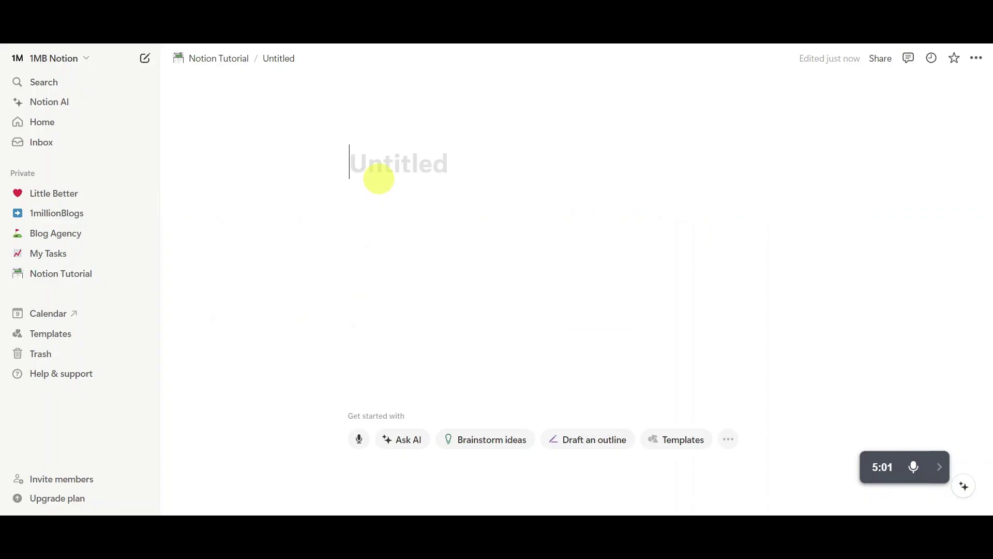
pyautogui.moveTo(377, 172)
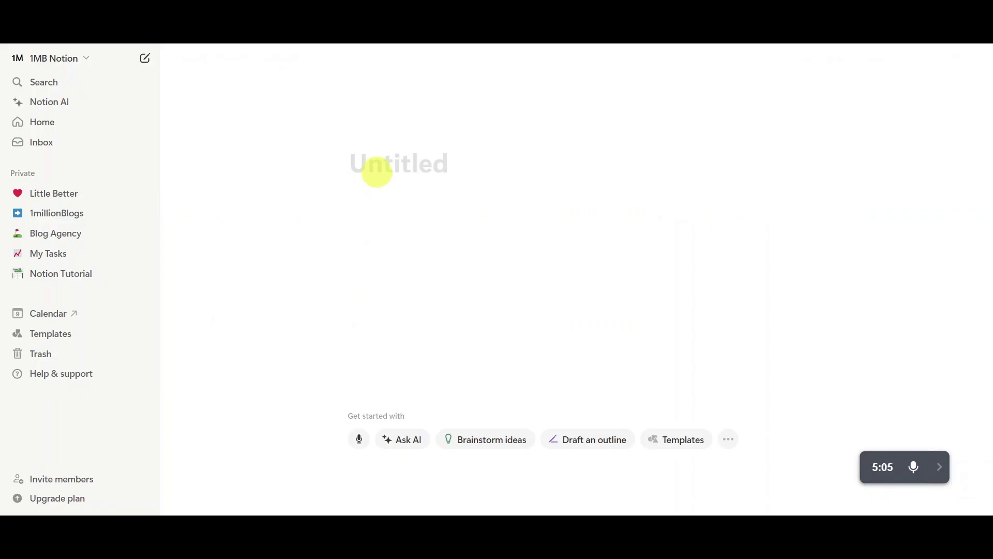
pyautogui.write('List of ')
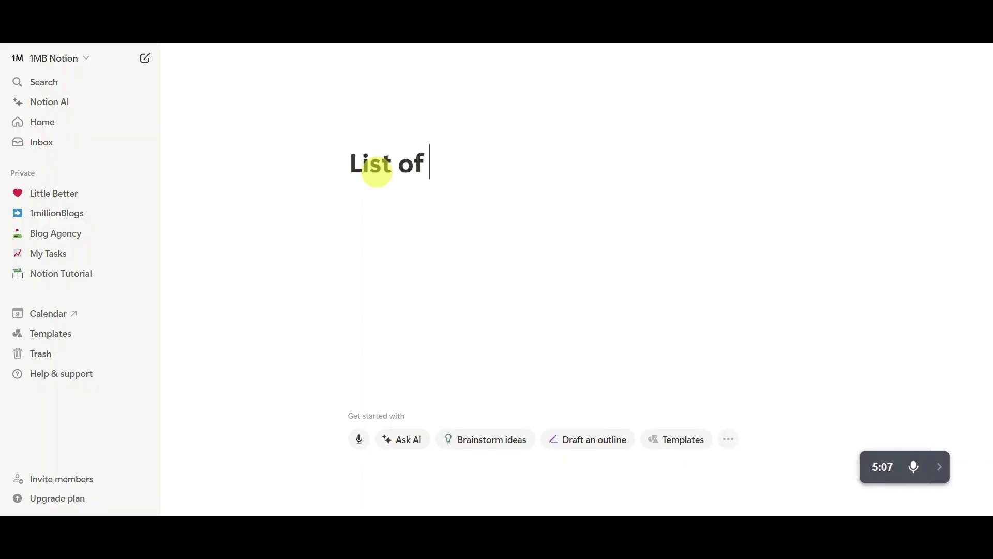
pyautogui.write('Notion ')
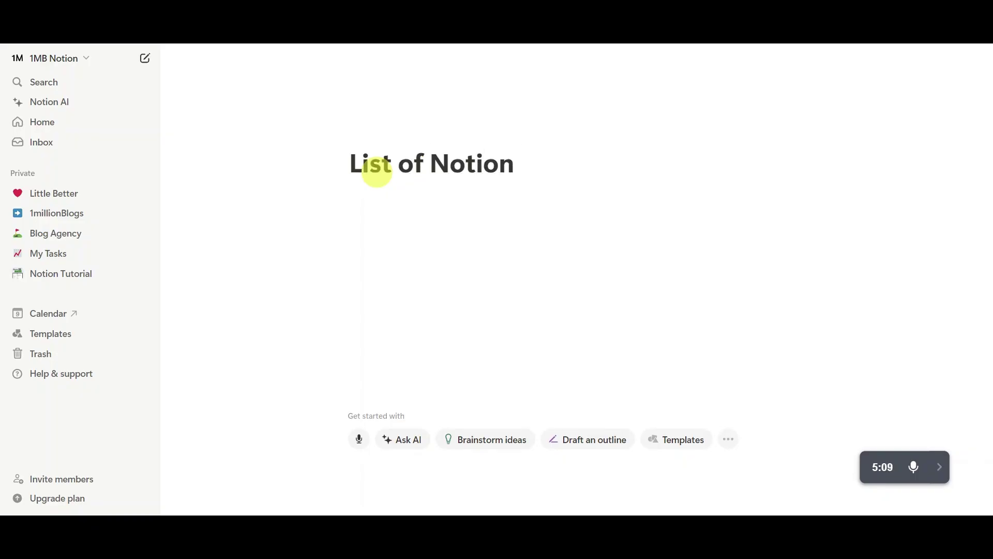
pyautogui.write('T')
pyautogui.write('ut')
pyautogui.write('ot')
pyautogui.press('BackSpace')
pyautogui.press('BackSpace')
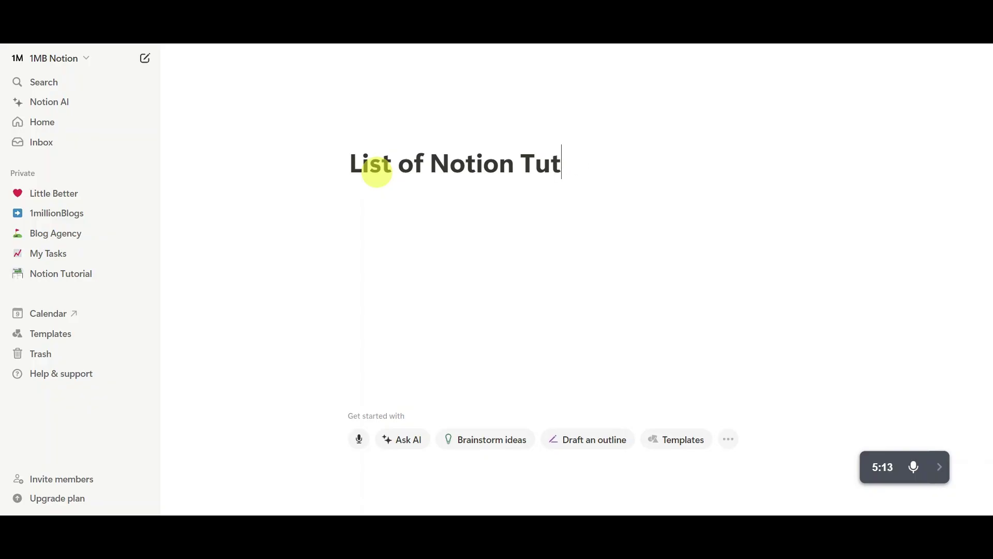
pyautogui.write('ora')
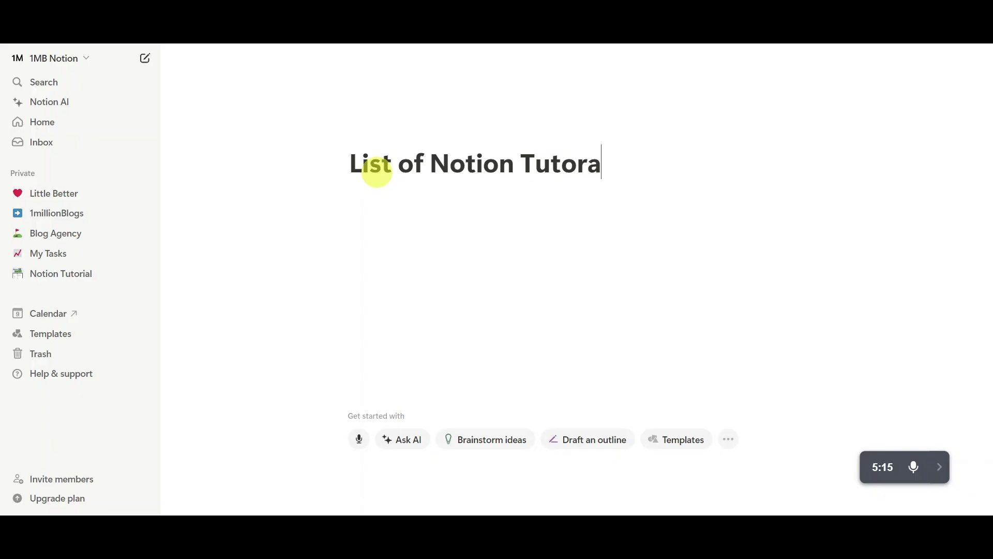
pyautogui.press('BackSpace')
pyautogui.write('ial v')
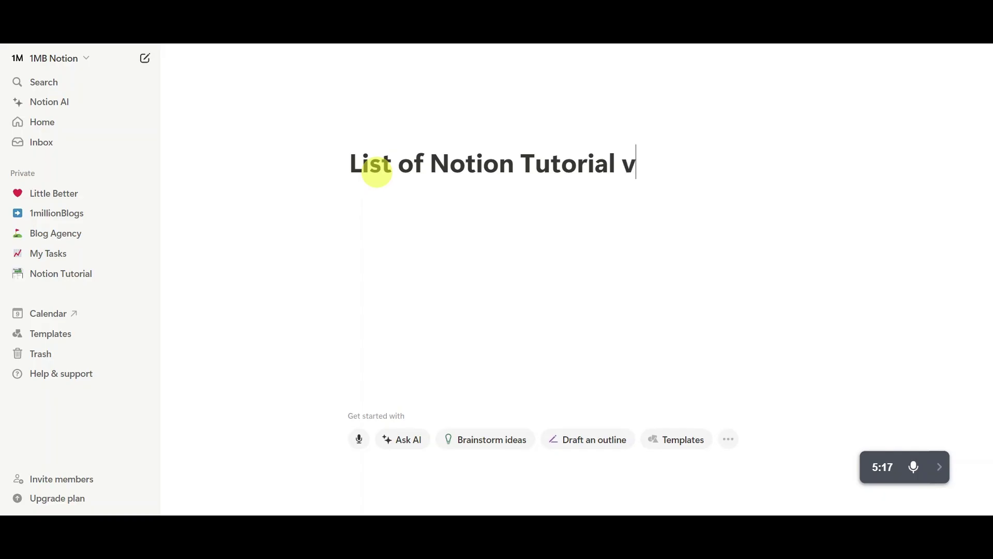
pyautogui.write('ode')
pyautogui.press('BackSpace')
pyautogui.press('BackSpace')
pyautogui.write('ide')
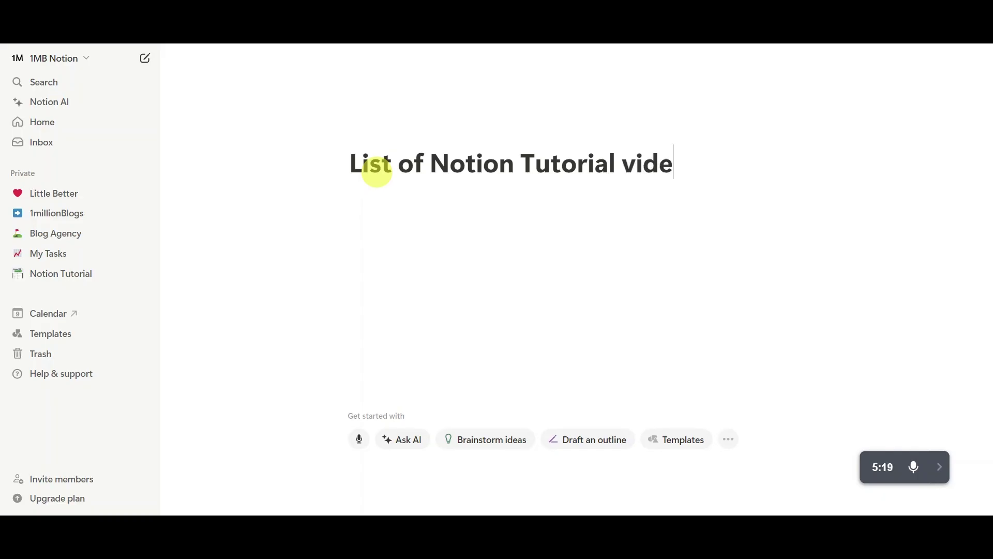
pyautogui.write('os')
pyautogui.press('BackSpace')
pyautogui.write('os')
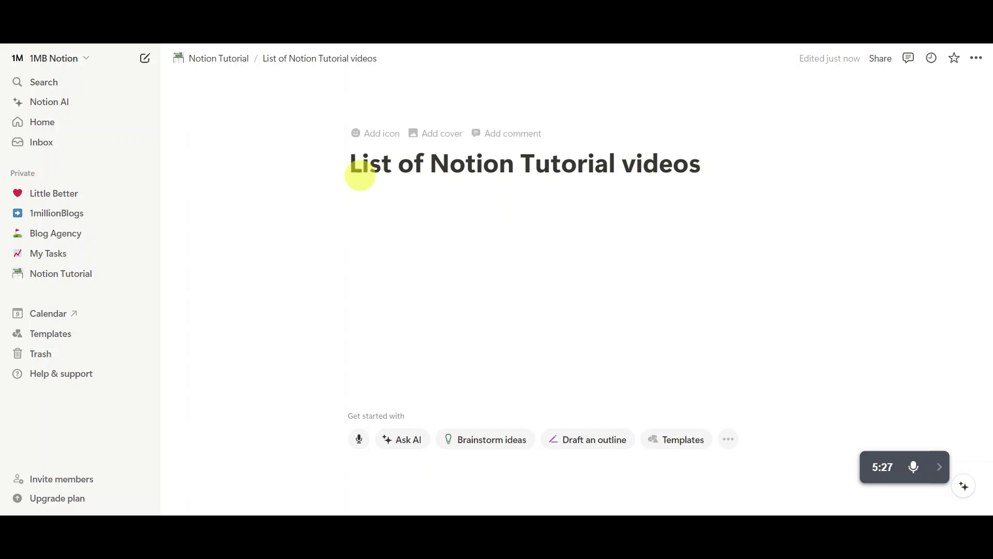
# Add a cover to the sub-page, using the photo of a hand writing a checklist from an Unsplash search for "list".
pyautogui.click(442, 134)
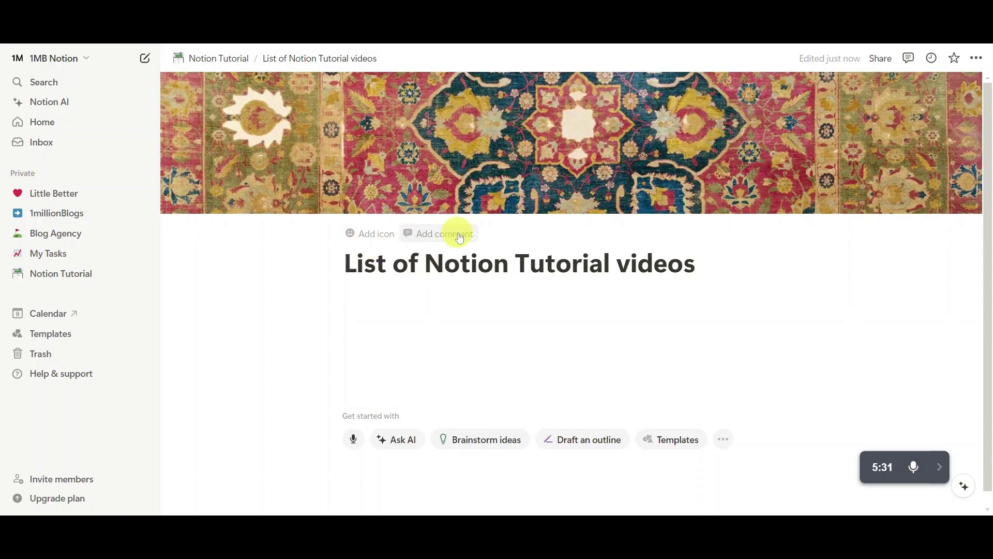
pyautogui.moveTo(761, 126)
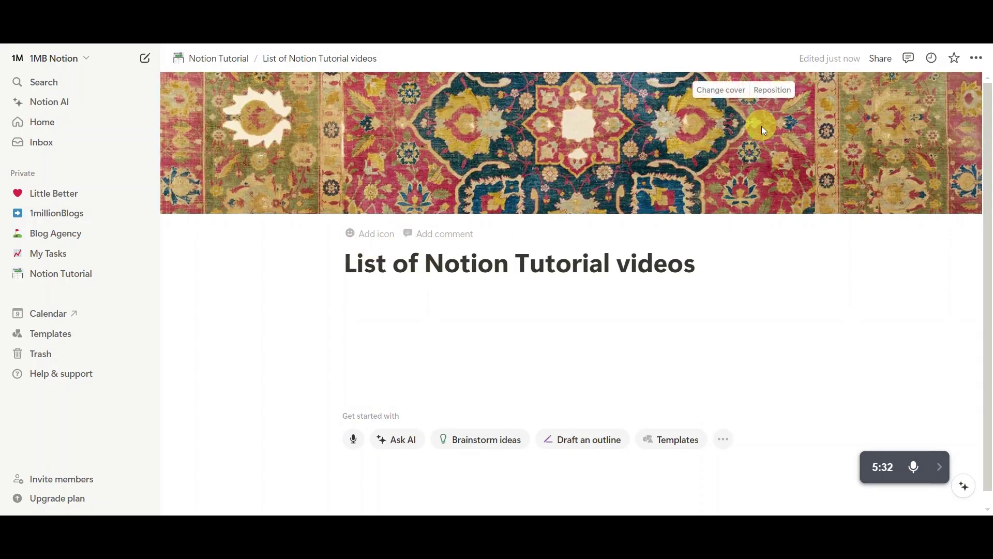
pyautogui.click(723, 92)
pyautogui.click(688, 114)
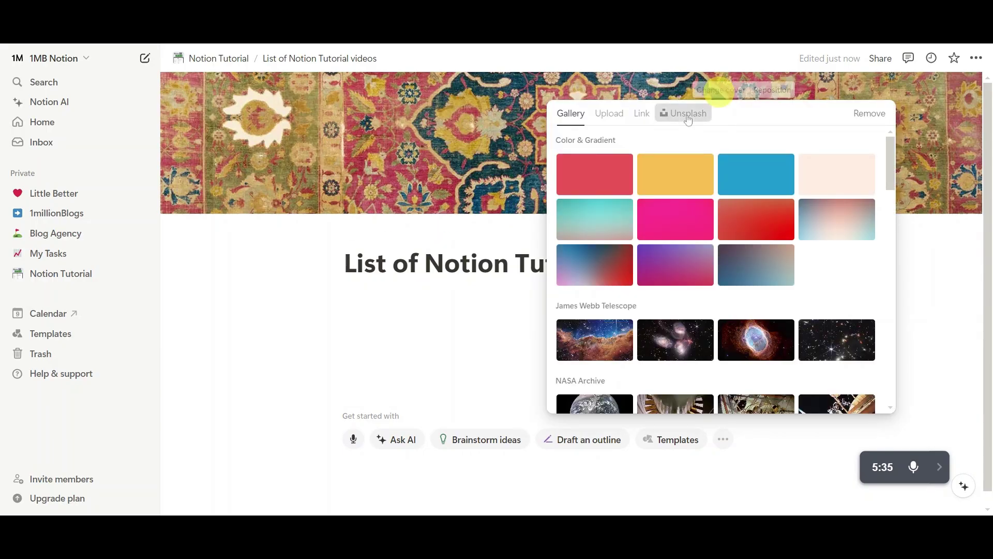
pyautogui.write('list')
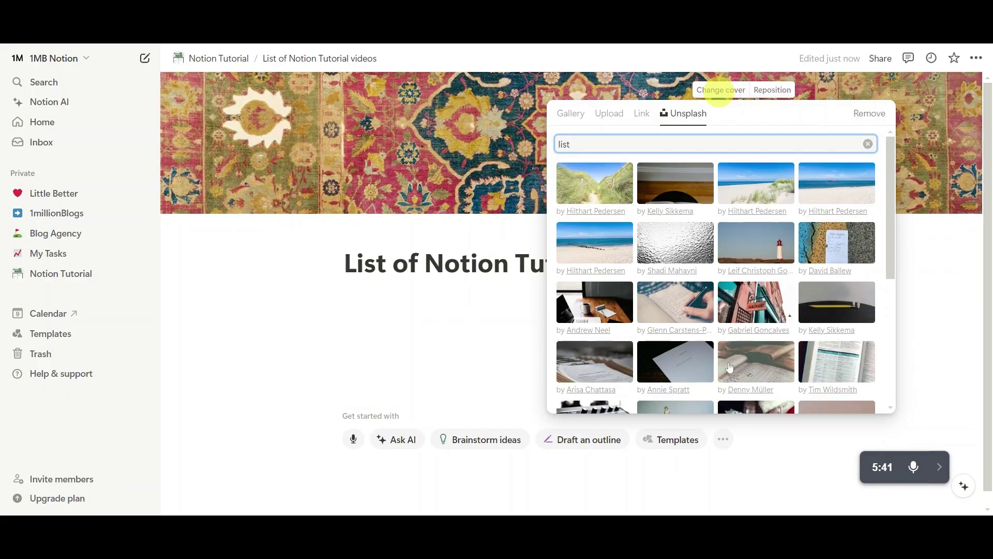
pyautogui.click(710, 319)
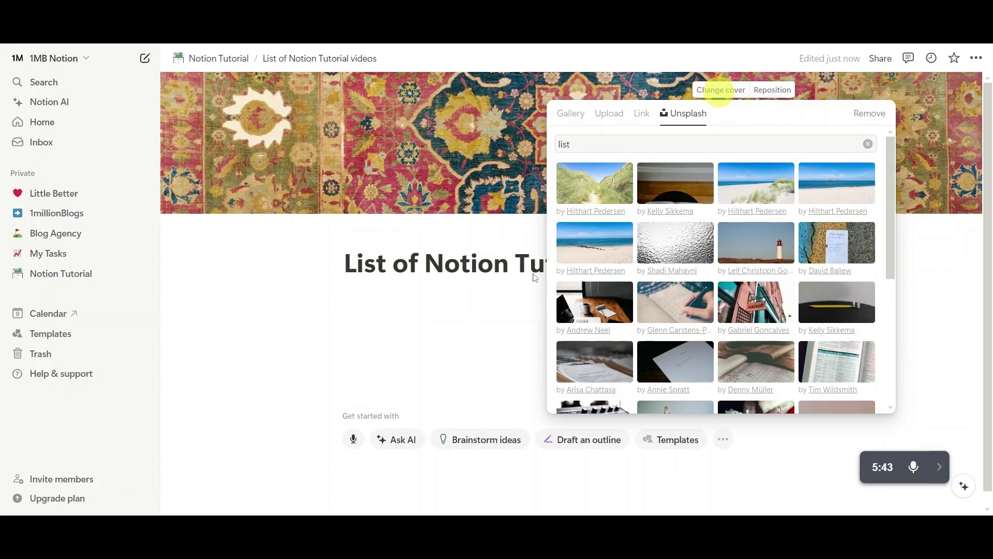
pyautogui.click(305, 281)
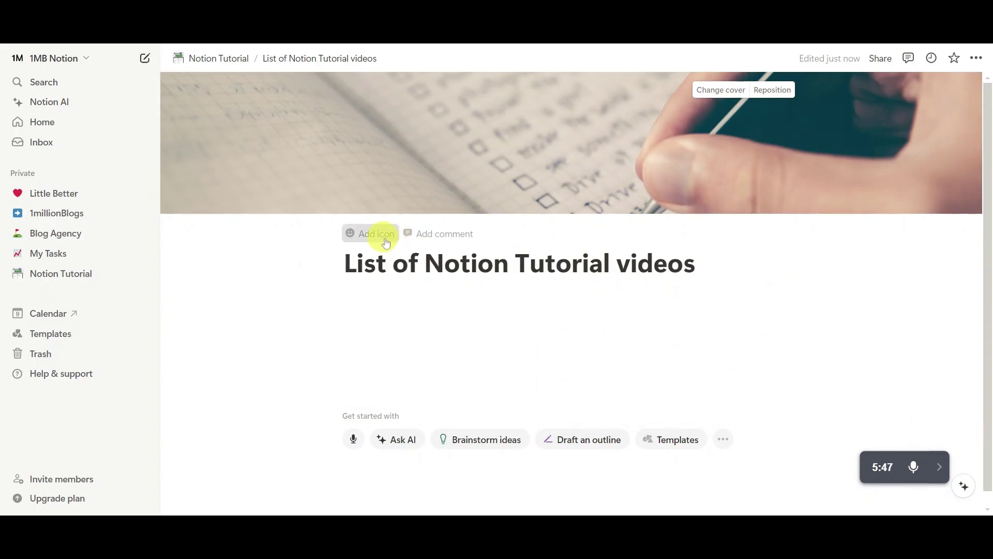
# Add a page icon by searching for "list" and choosing the checklist icon in pink.
pyautogui.click(384, 242)
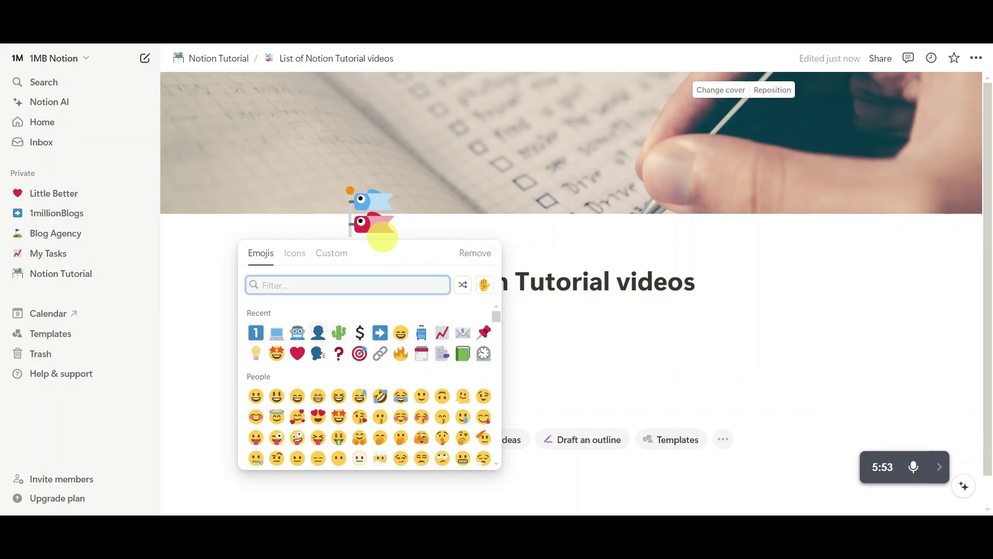
pyautogui.write('list')
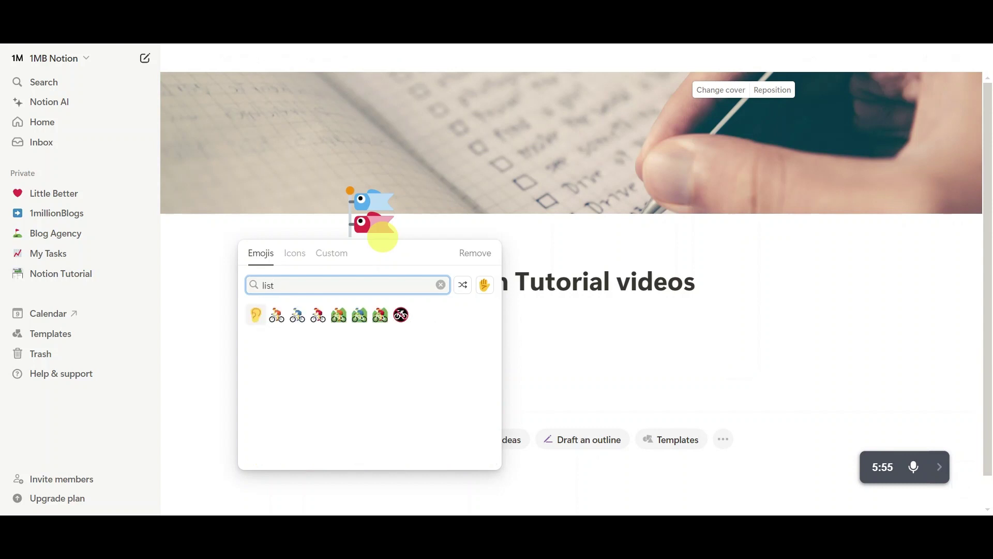
pyautogui.press('Right')
pyautogui.press('Right')
pyautogui.click(295, 253)
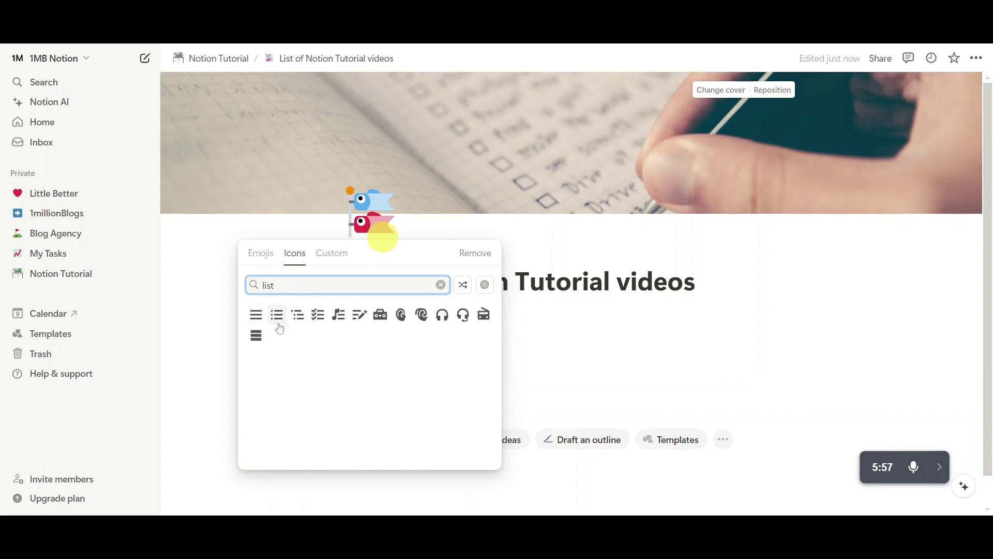
pyautogui.moveTo(266, 325)
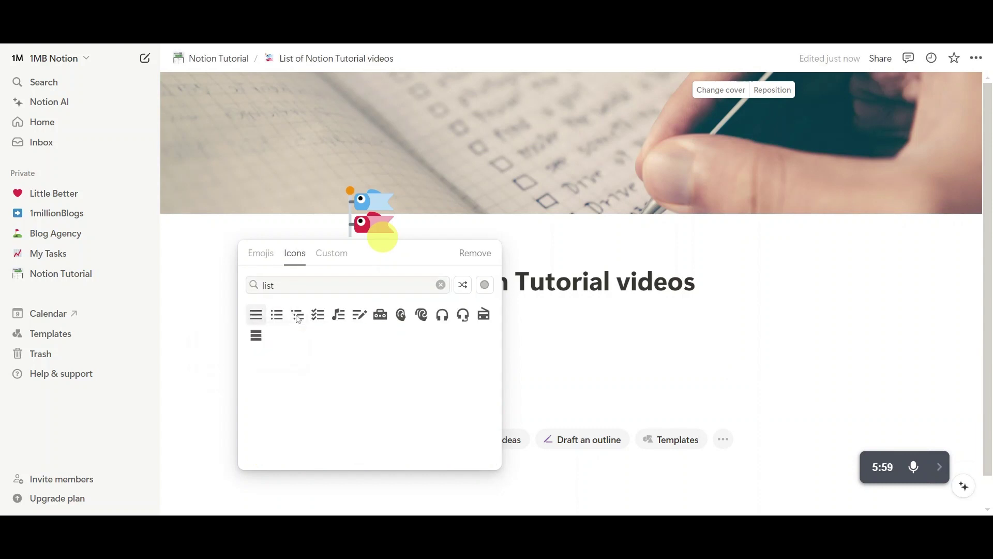
pyautogui.moveTo(318, 315)
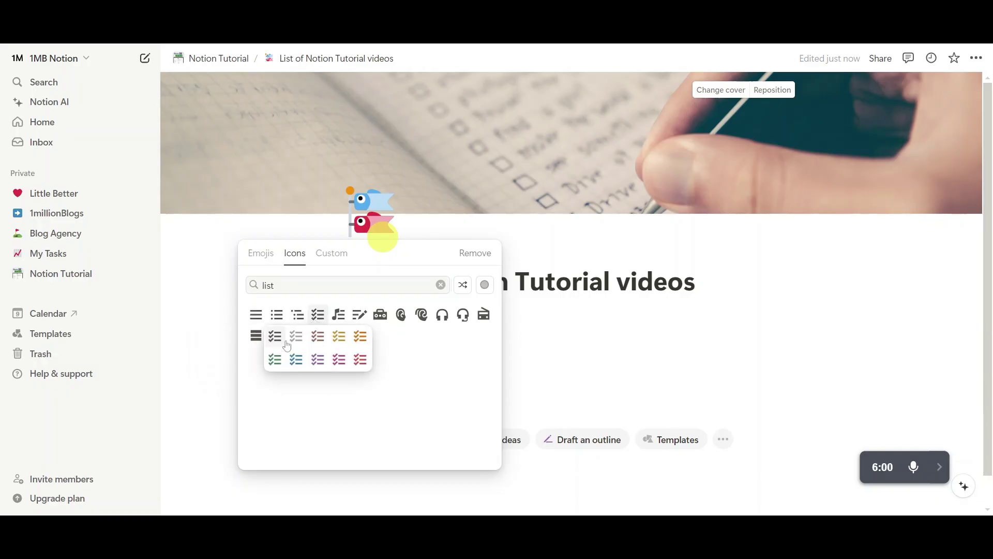
pyautogui.click(339, 360)
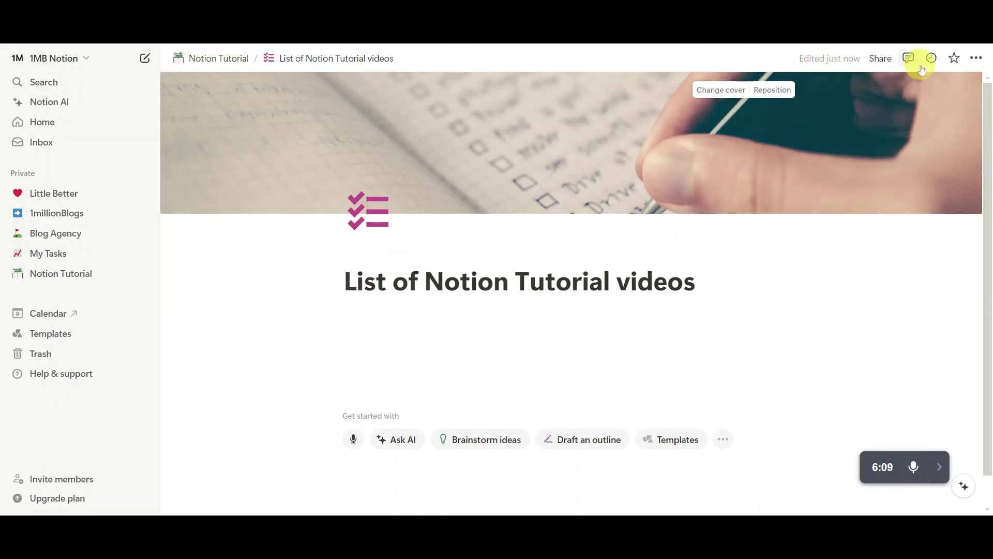
# Turn on full width for the List of Notion Tutorial videos page.
pyautogui.click(976, 58)
pyautogui.click(859, 151)
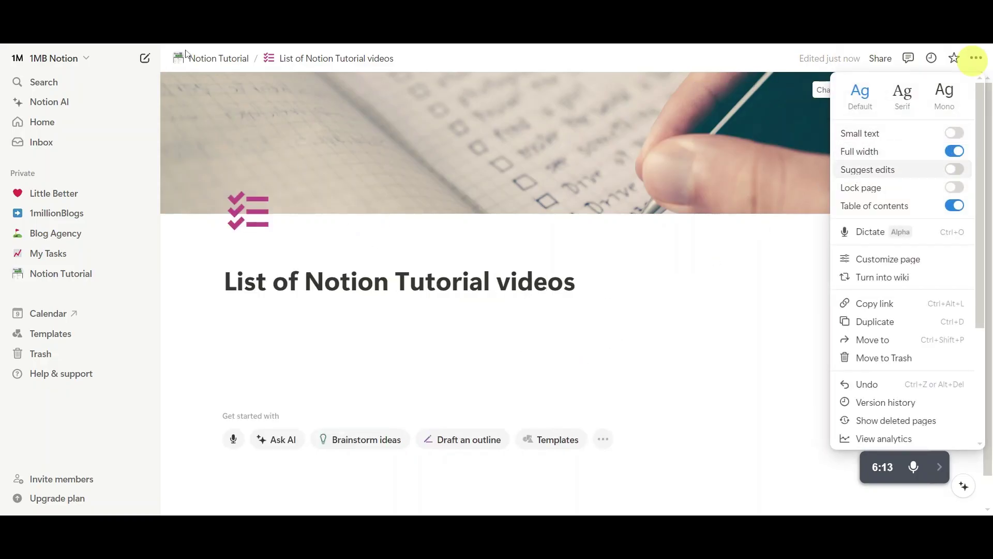
pyautogui.click(71, 272)
# Return to the Notion Tutorial page and embed a second sub-page titled "My Recording Task" below the first.
pyautogui.click(70, 273)
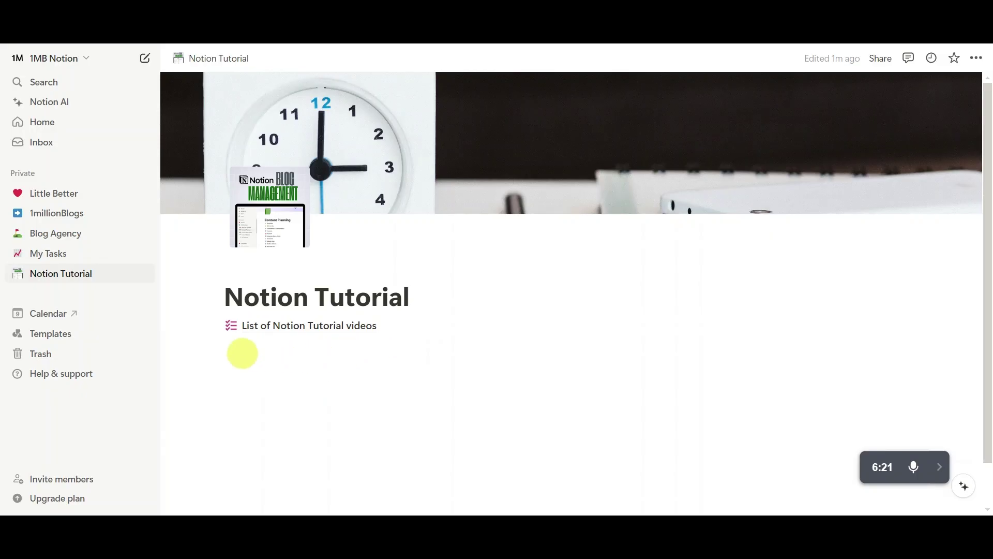
pyautogui.click(251, 348)
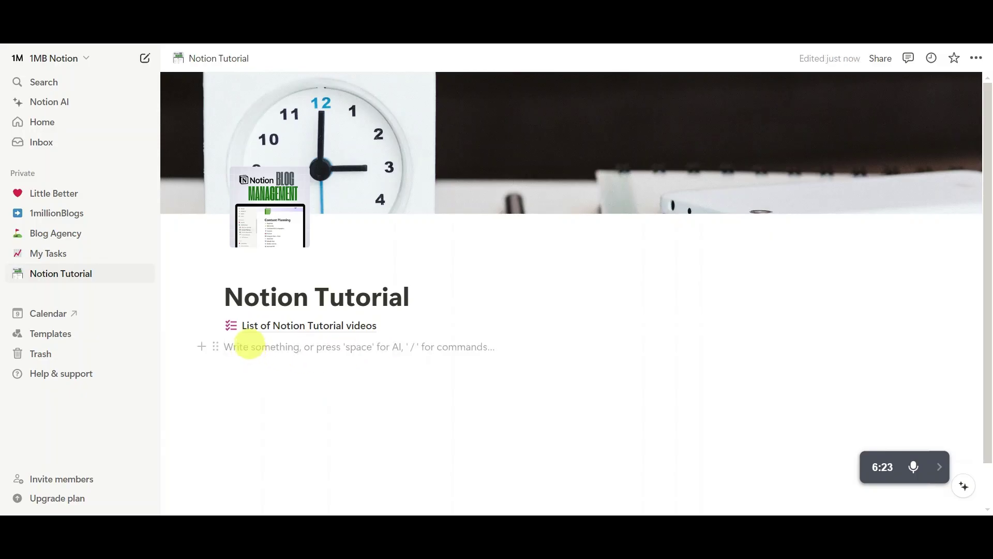
pyautogui.write('/')
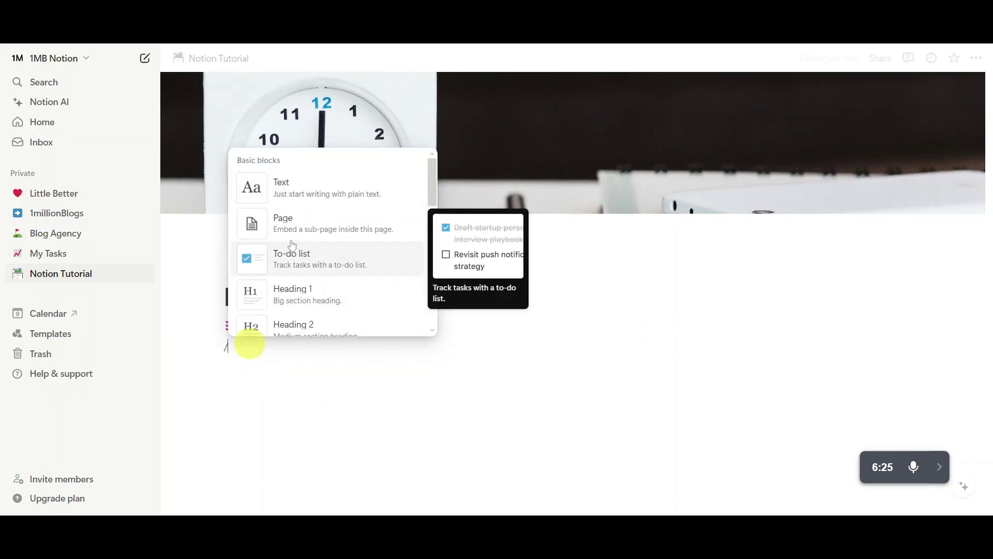
pyautogui.click(296, 230)
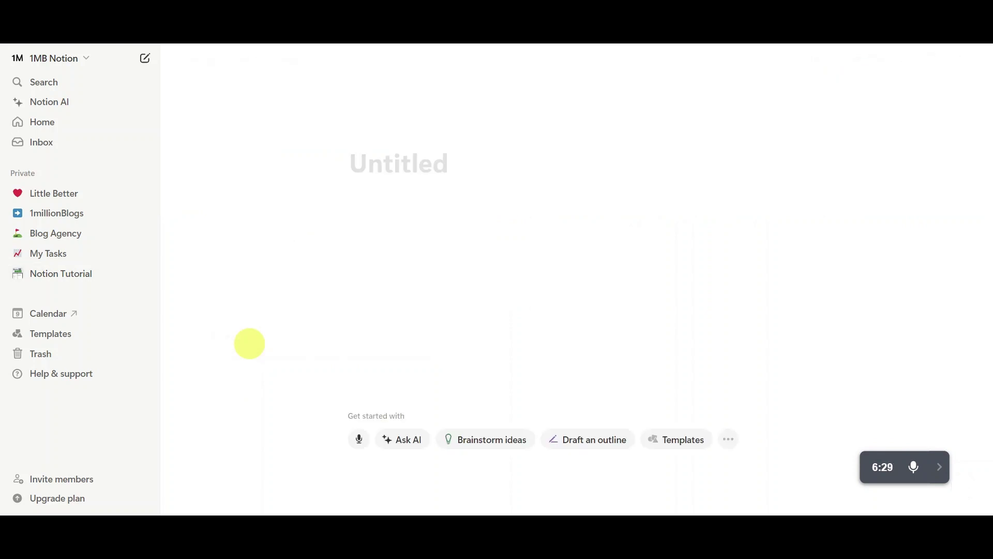
pyautogui.write('My ')
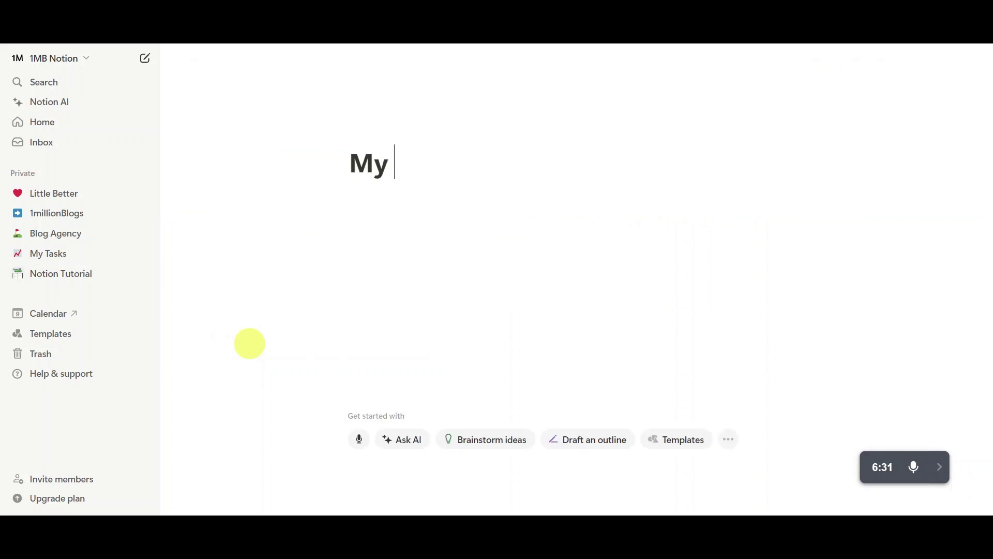
pyautogui.write('Record')
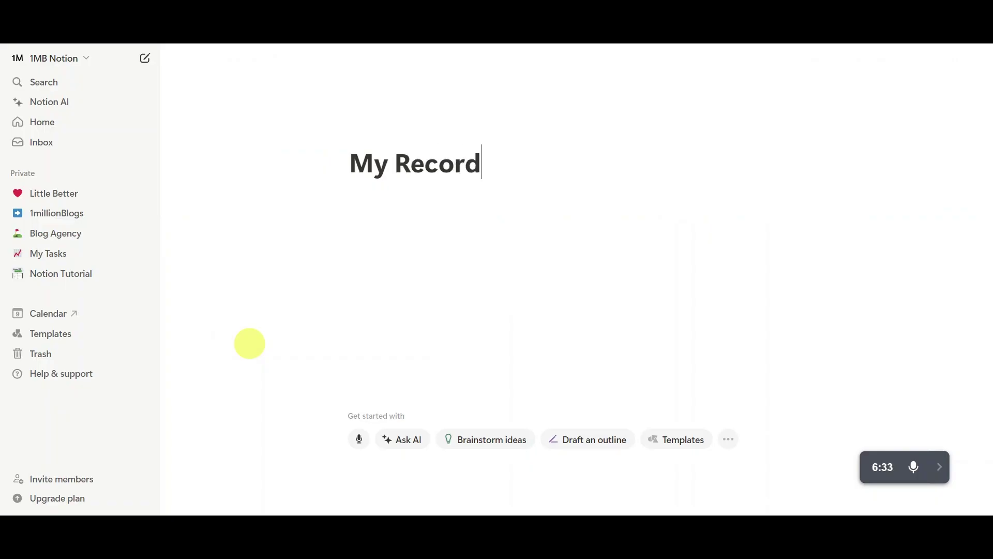
pyautogui.write('ing Task')
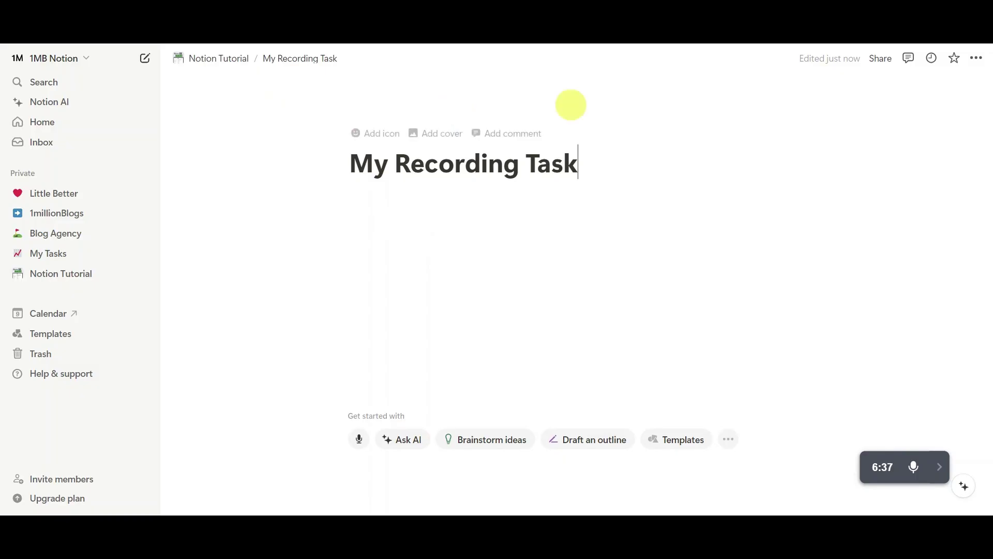
# Turn on full width for the My Recording Task page.
pyautogui.click(977, 58)
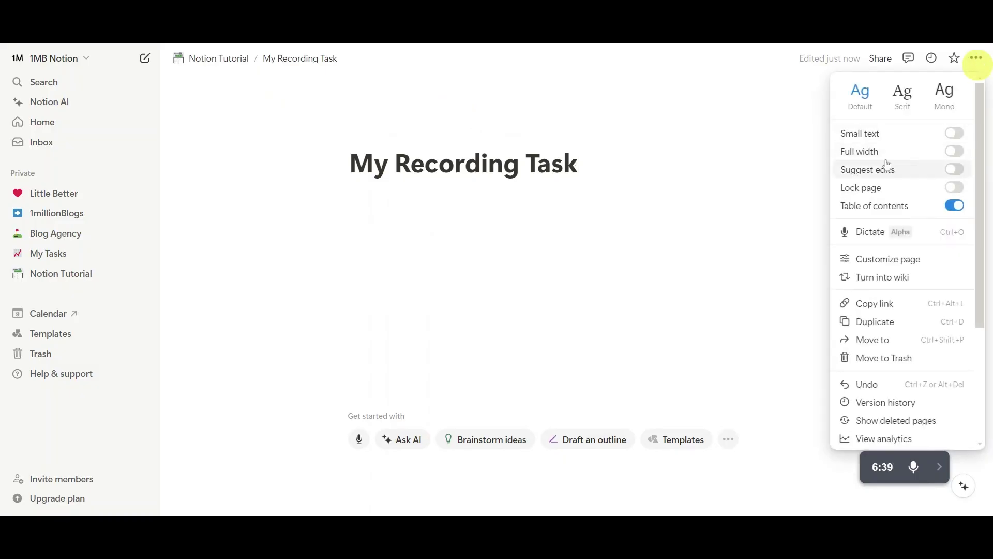
pyautogui.click(880, 151)
pyautogui.click(977, 59)
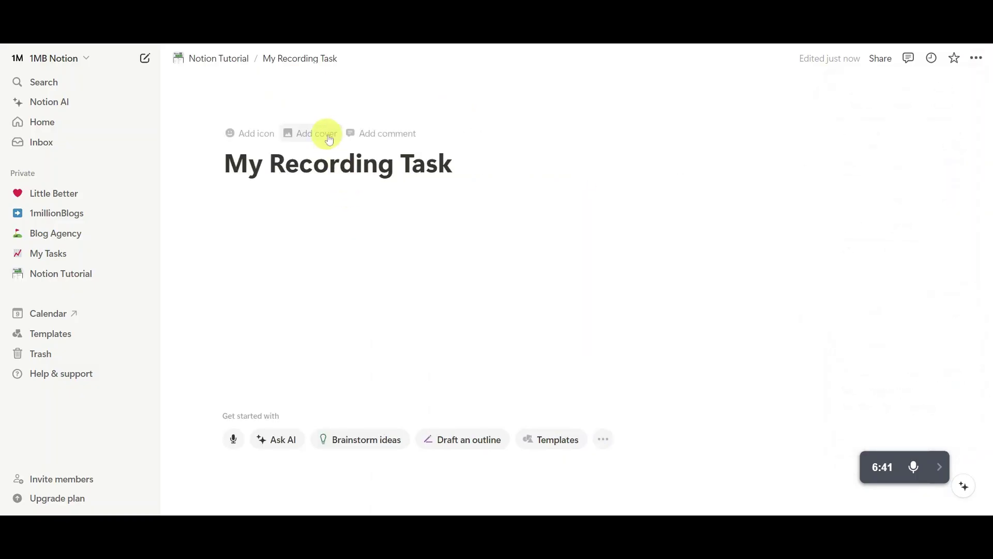
# Add a cover and a page icon to the My Recording Task page, and bring up the icon set instead of emojis.
pyautogui.click(326, 135)
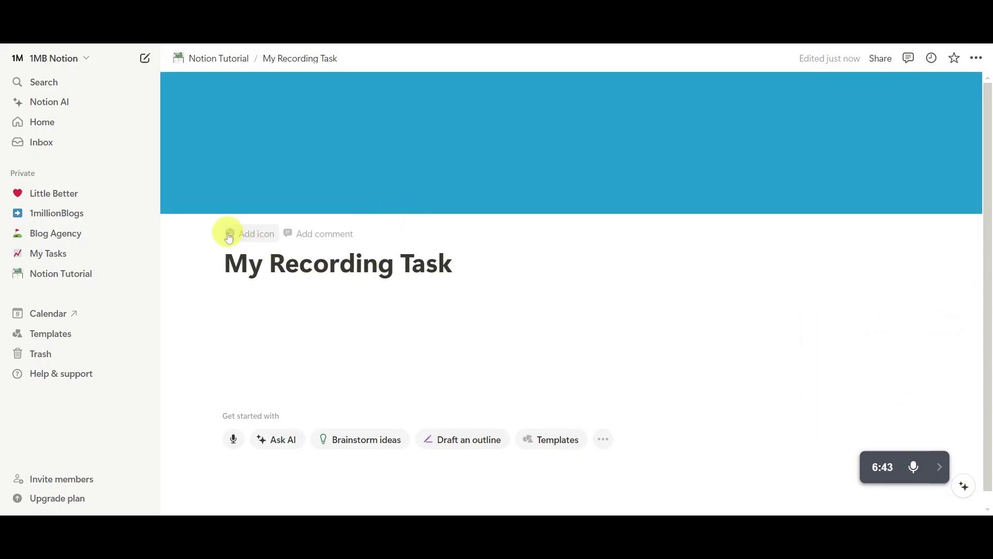
pyautogui.click(256, 234)
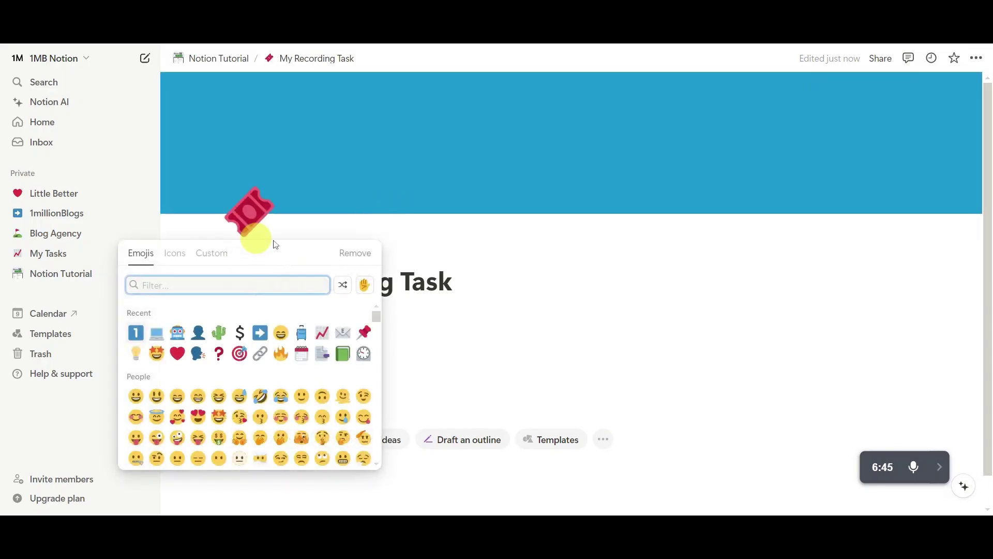
pyautogui.click(175, 253)
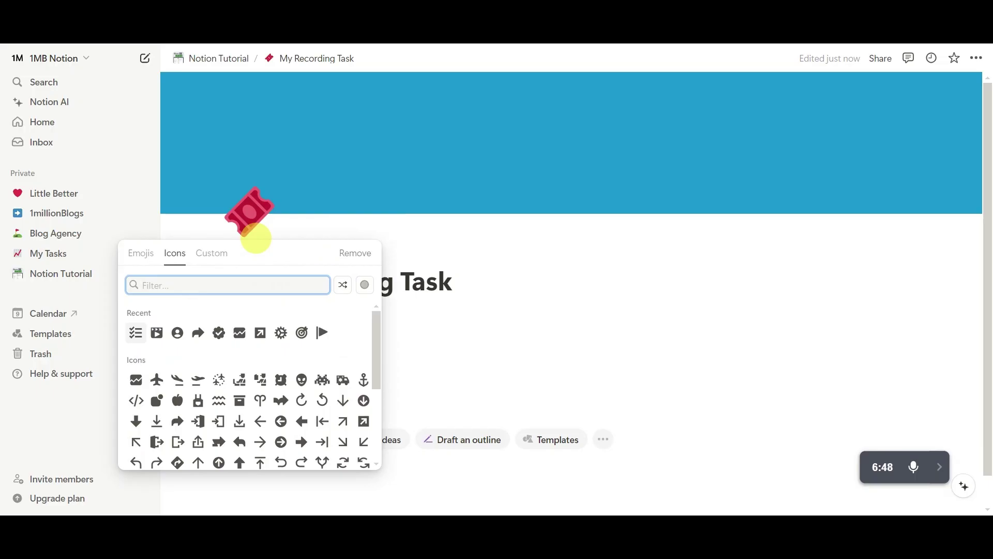
# Search the icon set for "recording".
pyautogui.write('reording')
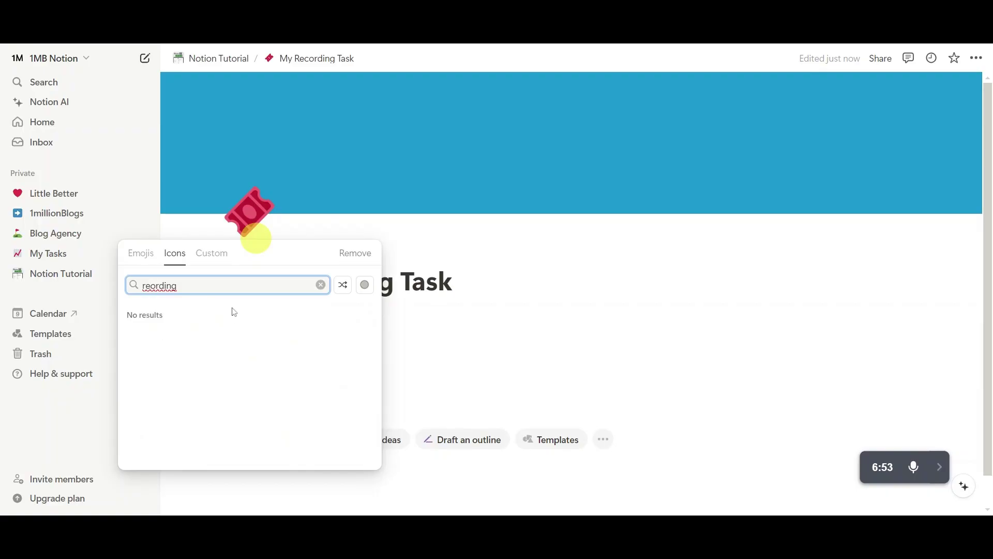
pyautogui.press('Left')
pyautogui.press('Left')
pyautogui.press('Left')
pyautogui.press('Left')
pyautogui.press('Left')
pyautogui.press('Left')
pyautogui.write('c')
pyautogui.hotkey('ctrl', 'a')
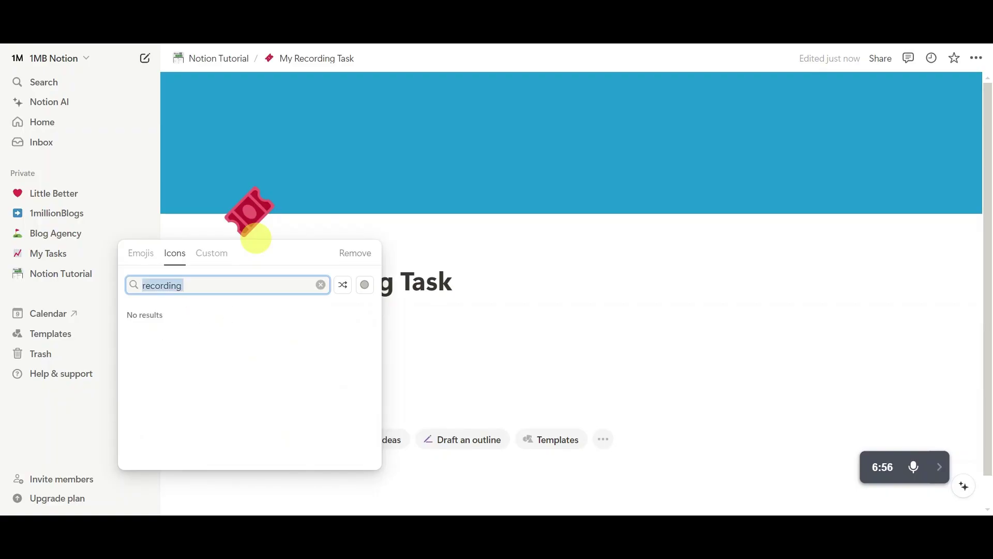
# Search the icons for "video" and set the video camera icon in red as the page icon.
pyautogui.write('video')
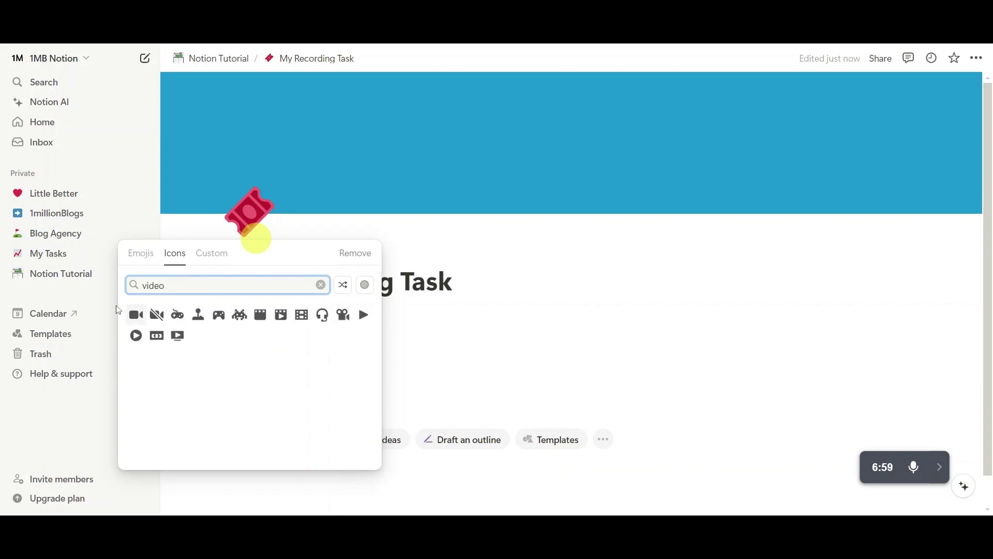
pyautogui.rightClick(136, 314)
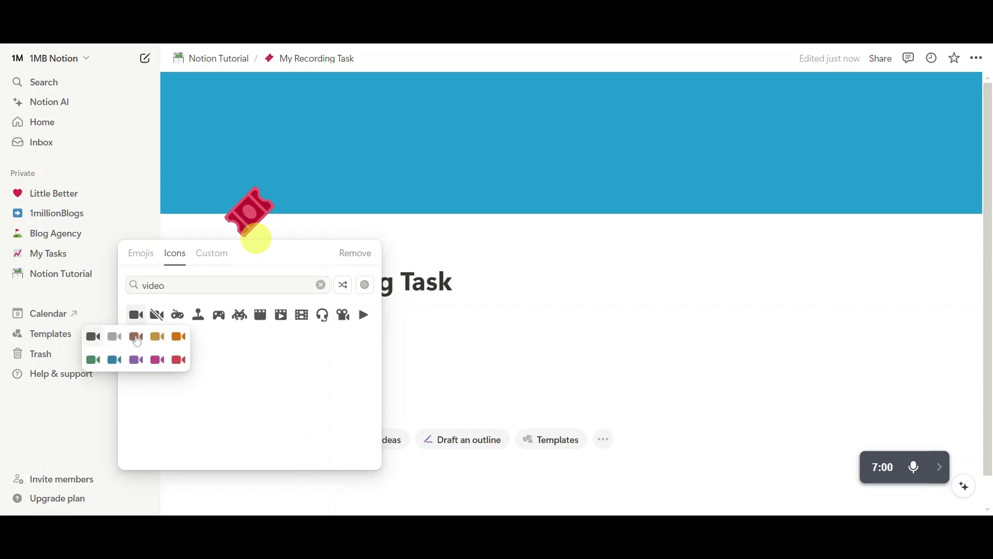
pyautogui.click(179, 360)
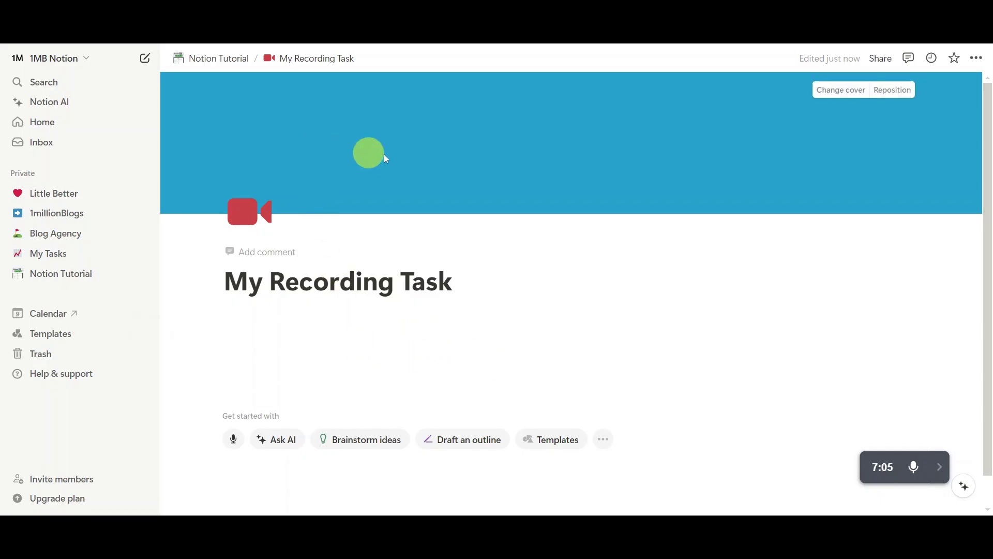
# Return from My Recording Task to the parent Notion Tutorial page.
pyautogui.click(218, 61)
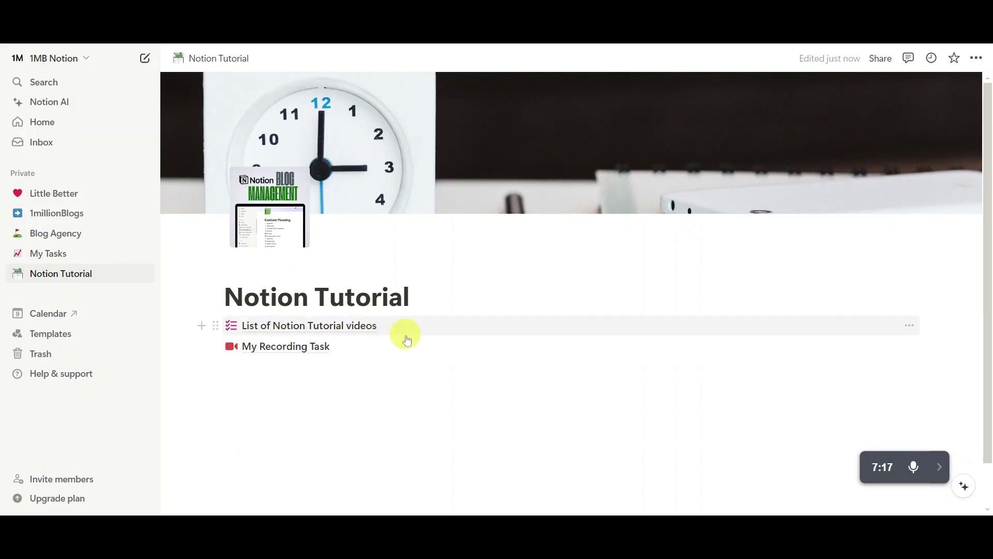
pyautogui.moveTo(407, 340)
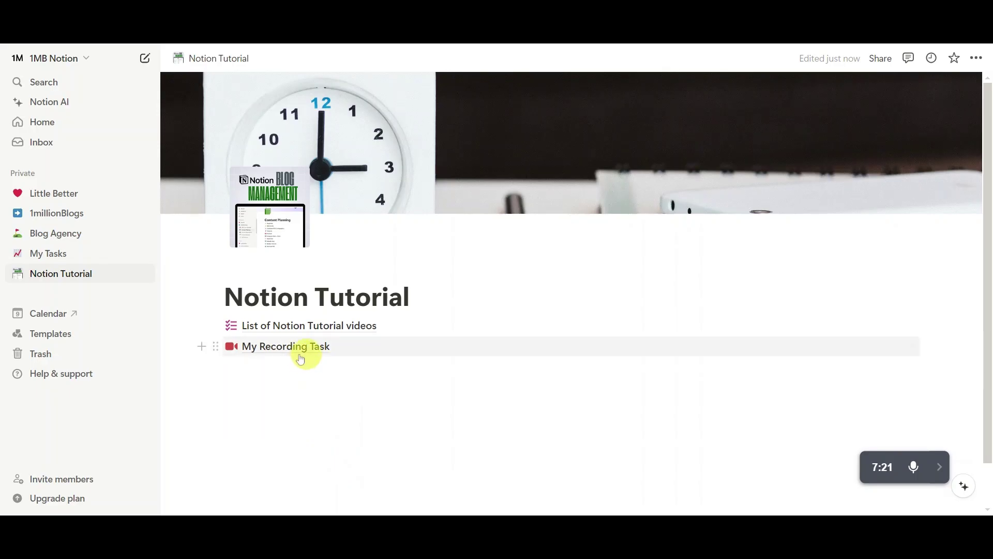
pyautogui.moveTo(284, 354)
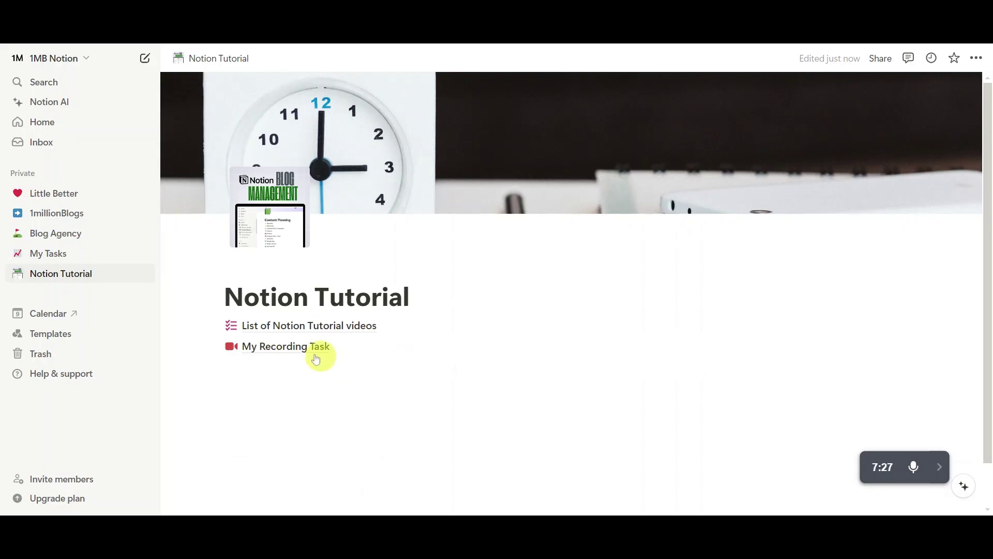
# In the List of Notion Tutorial videos page, embed an untitled sub-page and nest another untitled sub-page inside it.
pyautogui.click(300, 326)
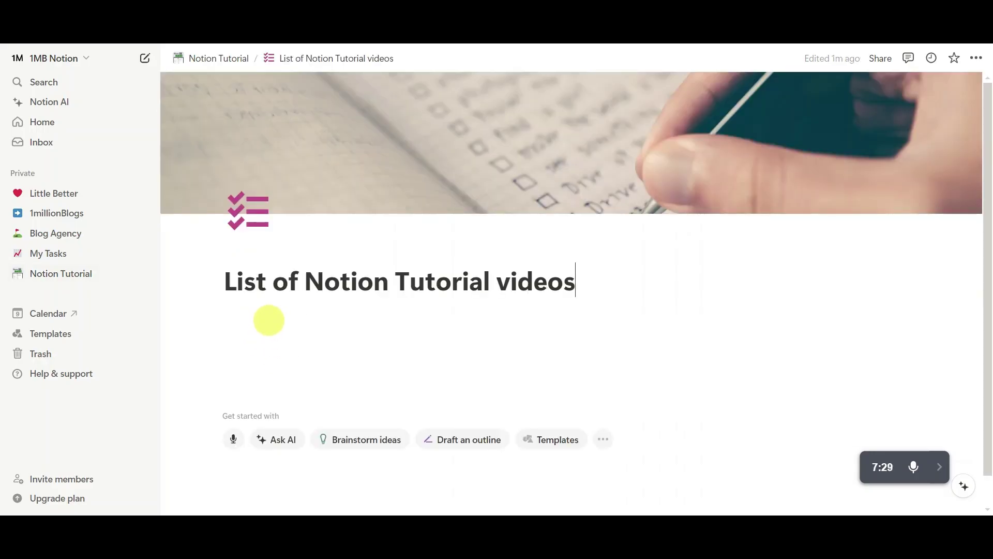
pyautogui.click(269, 320)
pyautogui.write('/')
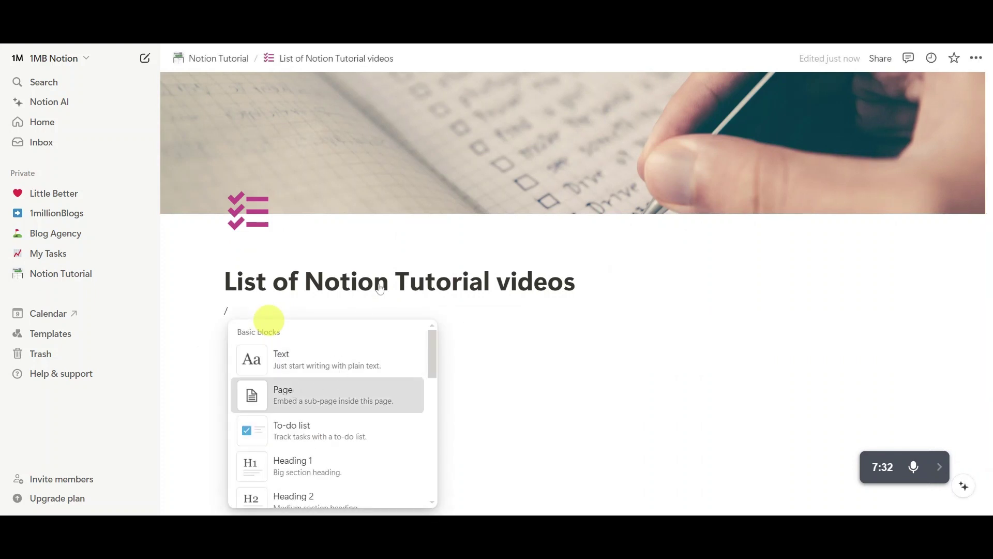
pyautogui.click(330, 387)
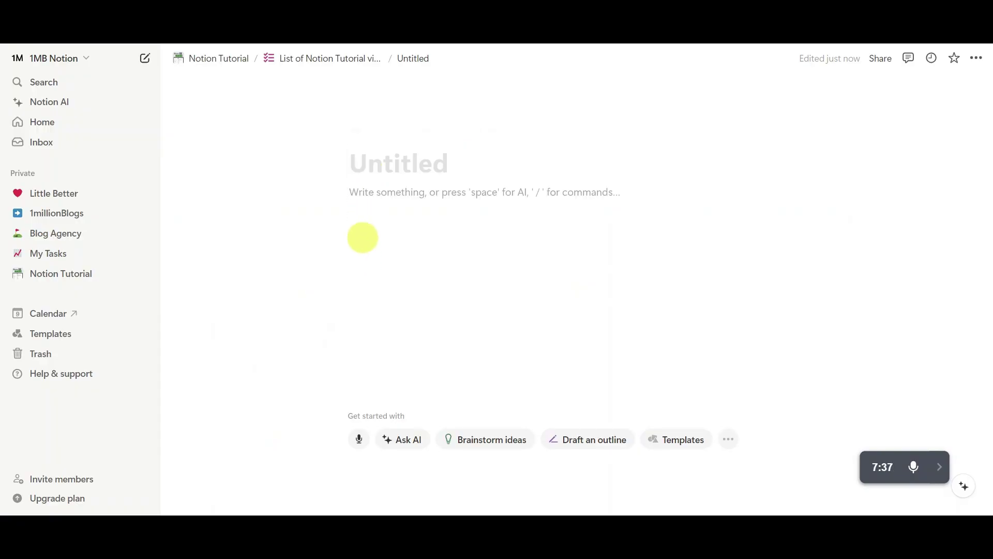
pyautogui.write('/')
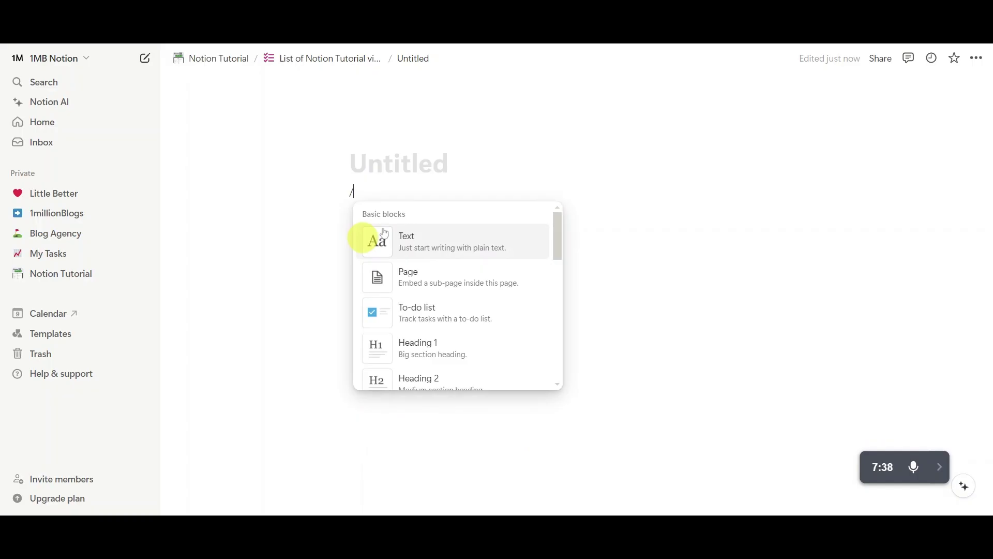
pyautogui.click(430, 279)
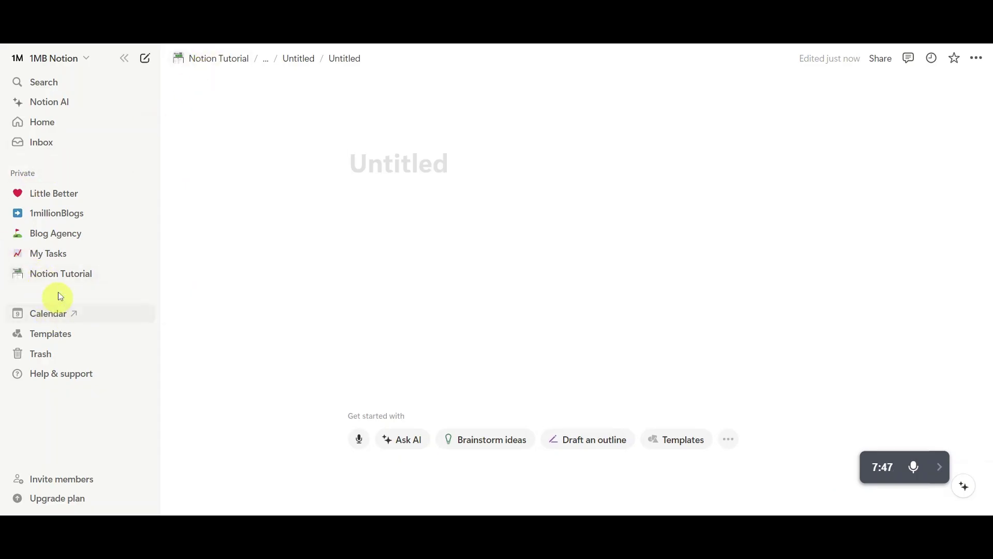
# Go back to the Notion Tutorial page and expand its sub-page list in the sidebar.
pyautogui.click(58, 277)
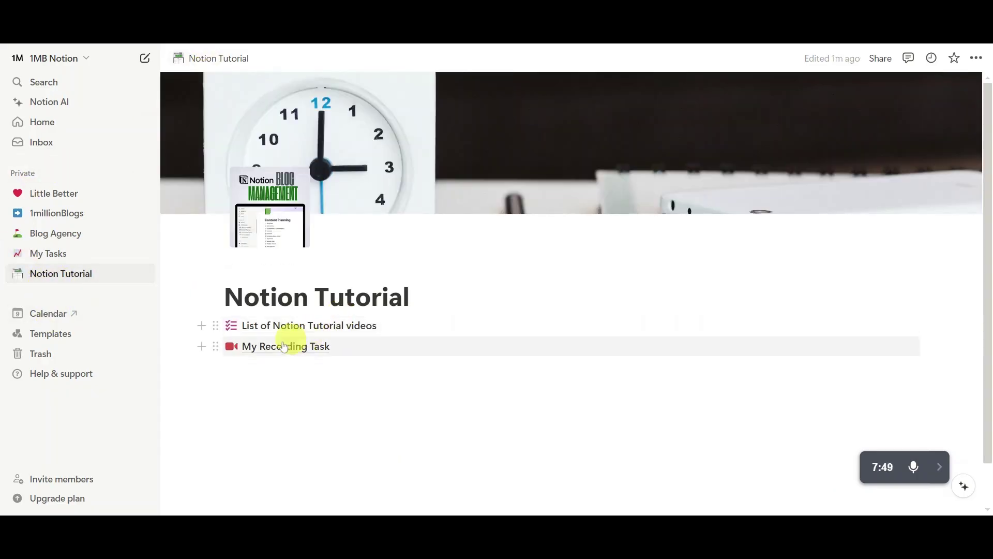
pyautogui.moveTo(271, 337)
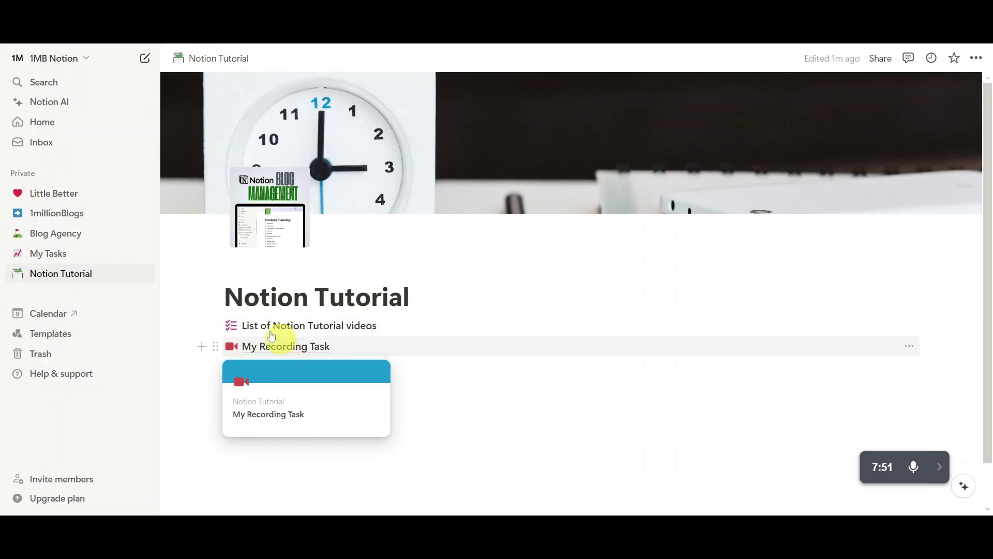
pyautogui.moveTo(294, 356)
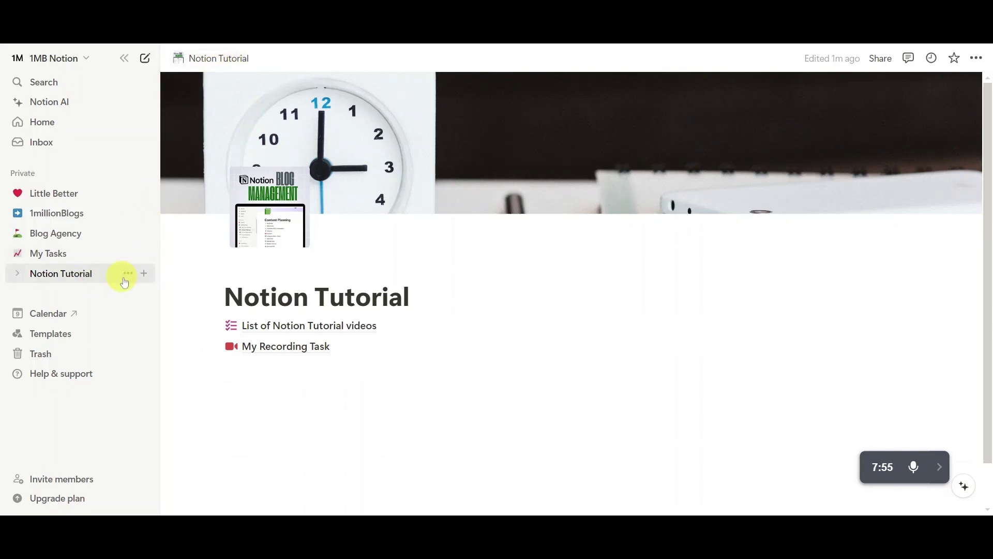
pyautogui.click(18, 274)
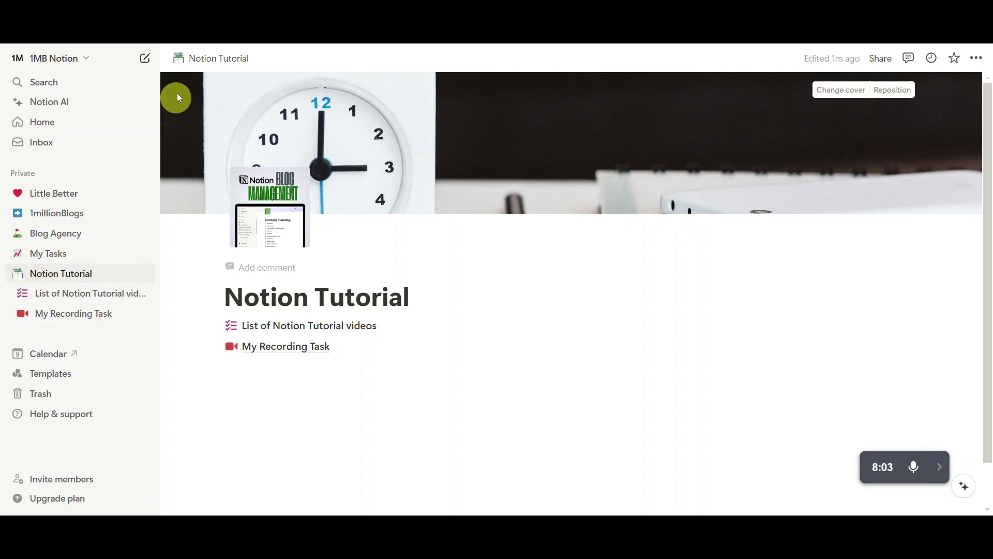
# View the List of Notion Tutorial videos and My Recording Task sub-pages in turn, ending on the Notion Tutorial page.
pyautogui.click(57, 294)
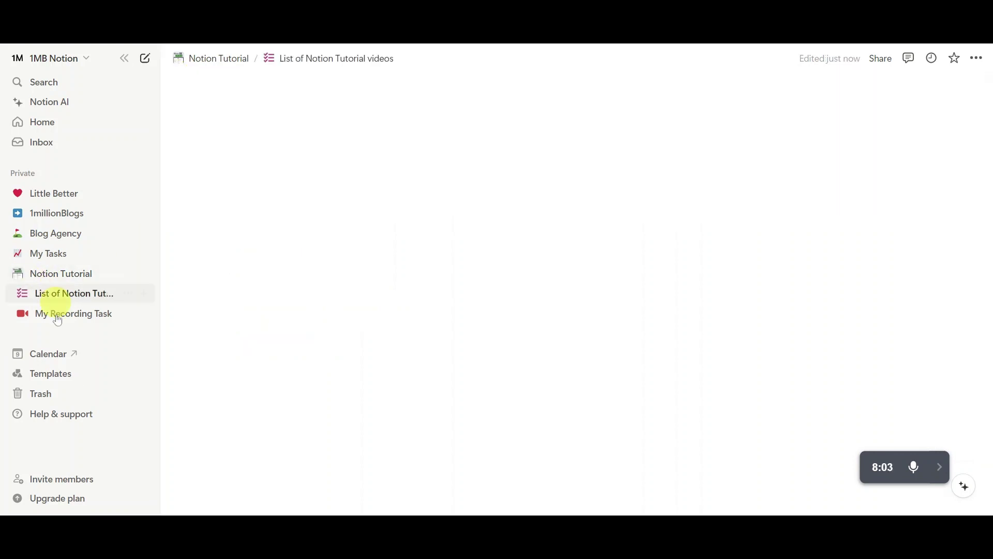
pyautogui.click(57, 313)
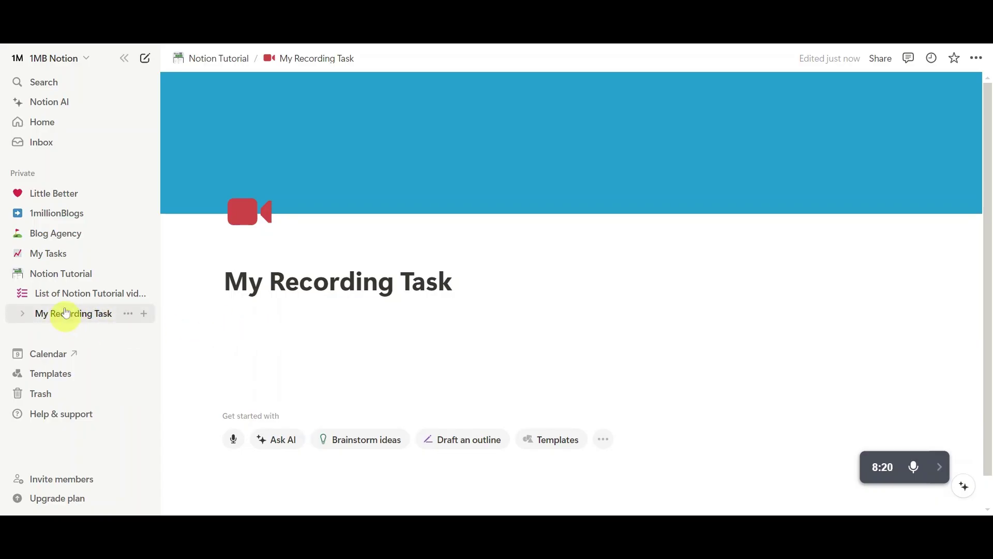
pyautogui.click(63, 293)
pyautogui.click(61, 274)
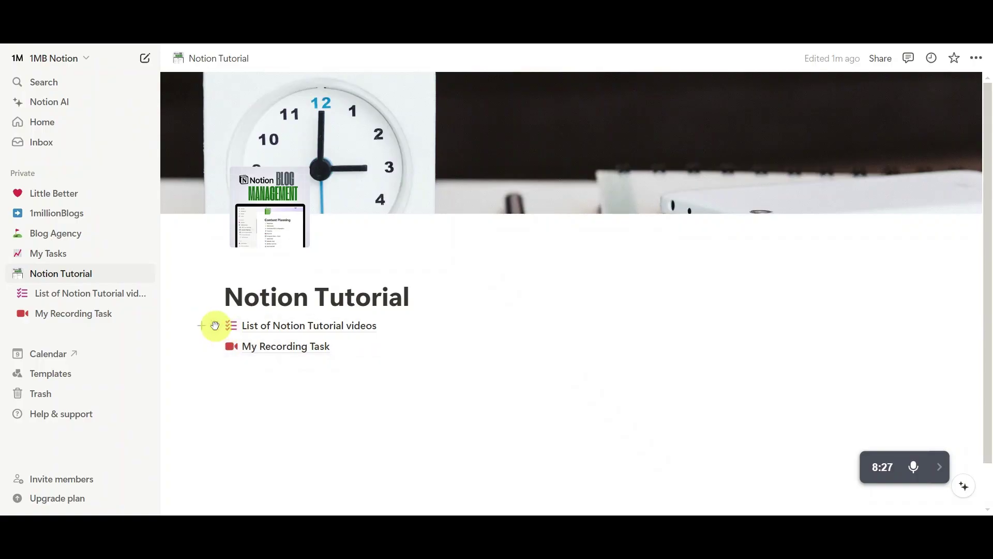
# Move the List of Notion Tutorial videos block below My Recording Task on the Notion Tutorial page.
pyautogui.click(215, 326)
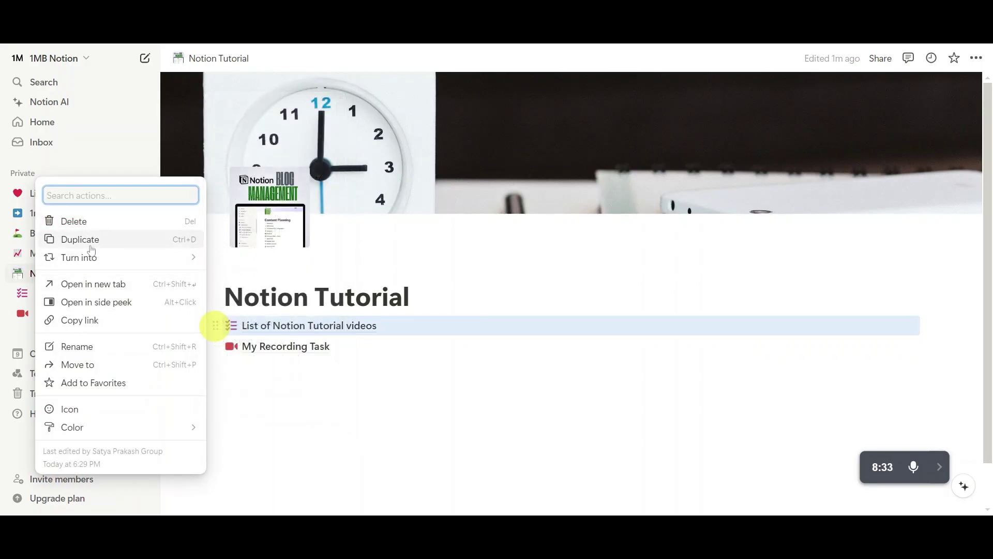
pyautogui.click(241, 397)
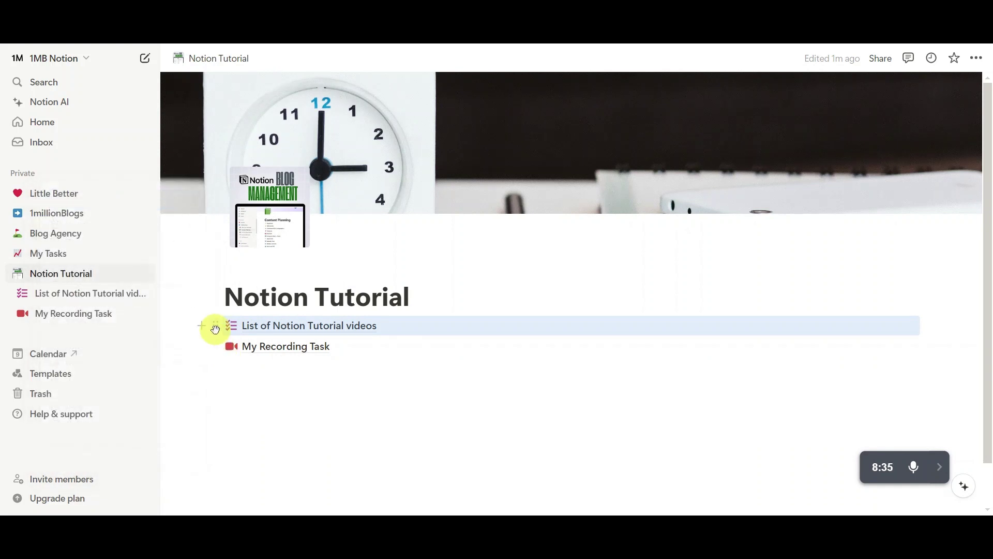
pyautogui.moveTo(214, 327); pyautogui.dragTo(218, 363)
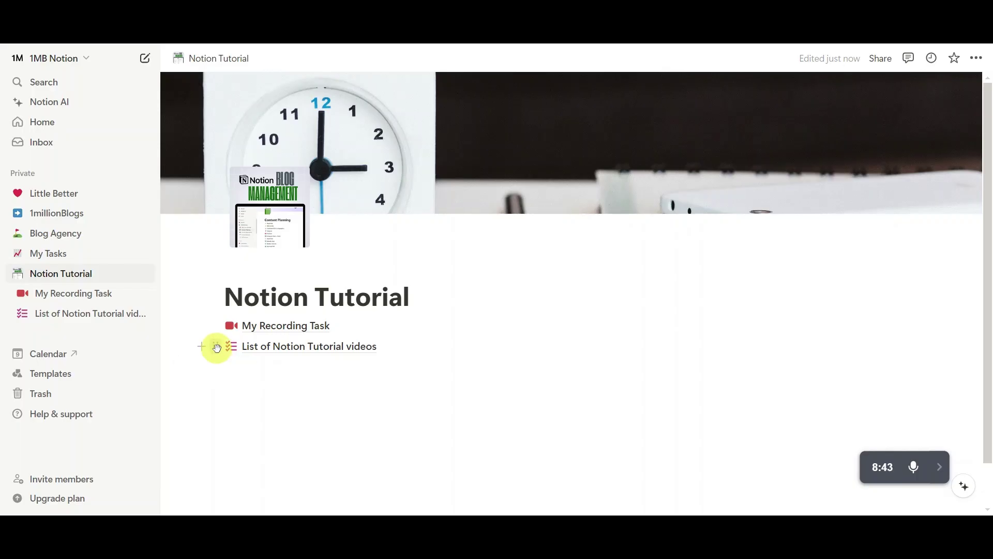
pyautogui.moveTo(217, 347); pyautogui.dragTo(261, 373)
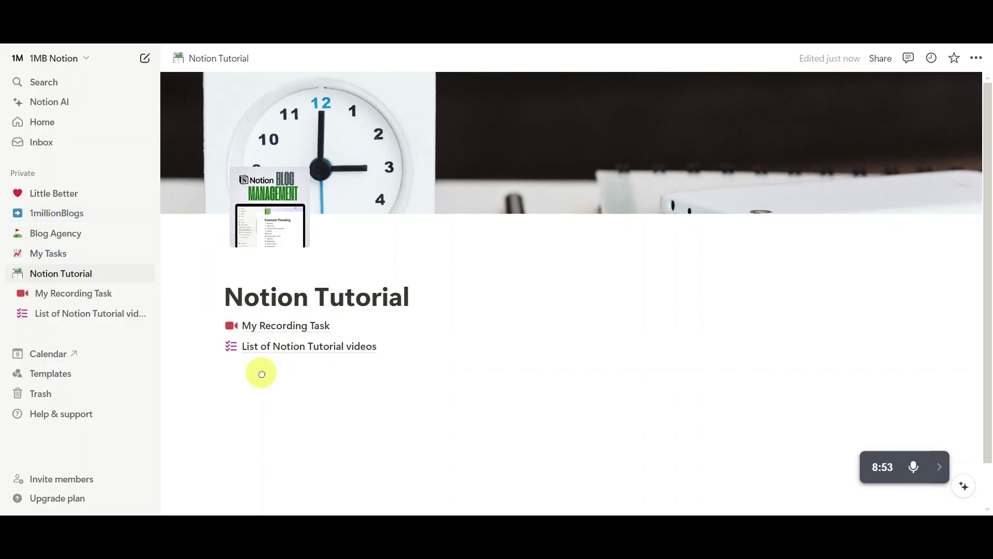